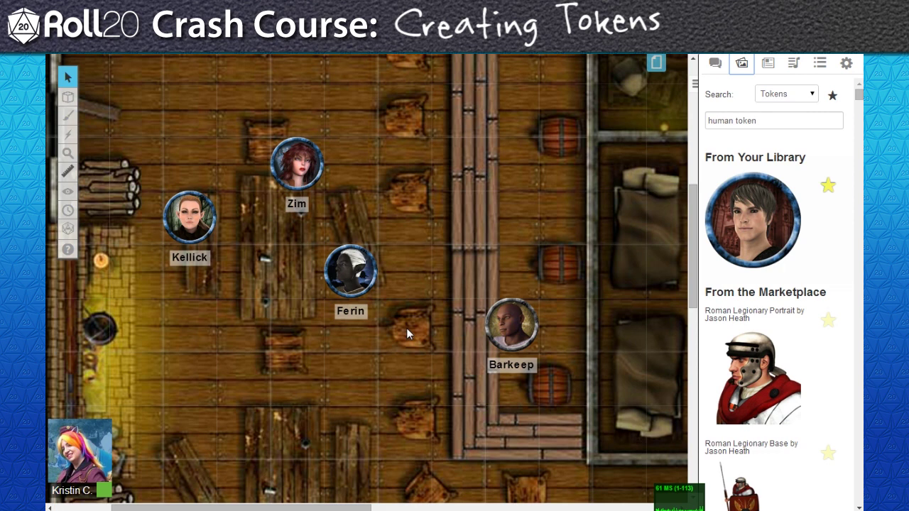
# On the Objects & Tokens layer, place the dark-haired library token on the tavern map below-left of Ferin.
pyautogui.moveTo(67, 97)
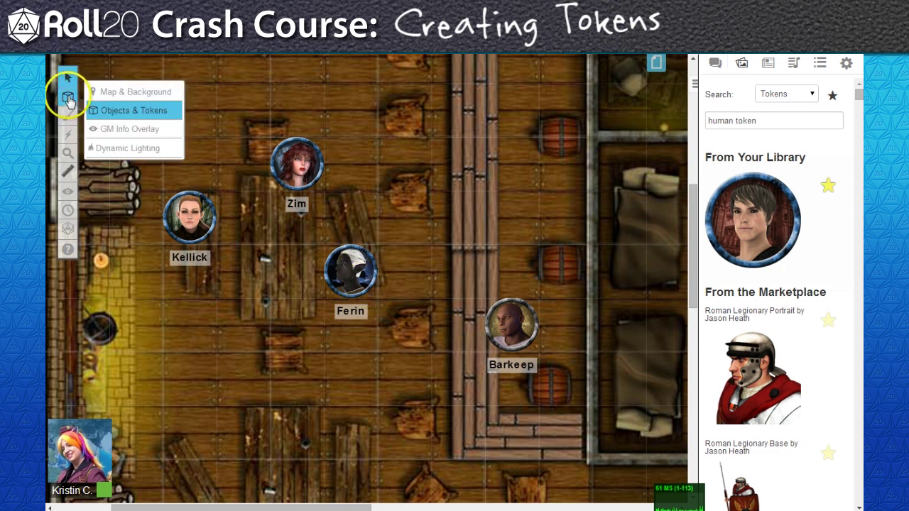
pyautogui.click(135, 112)
pyautogui.moveTo(772, 193); pyautogui.dragTo(299, 327)
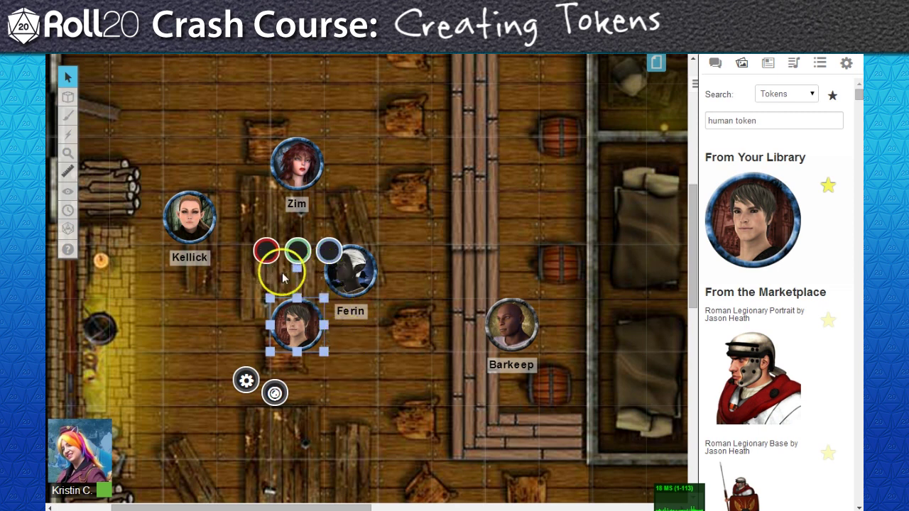
# Enter the new token's bar values: red 9, green 3, blue 32.
pyautogui.click(268, 253)
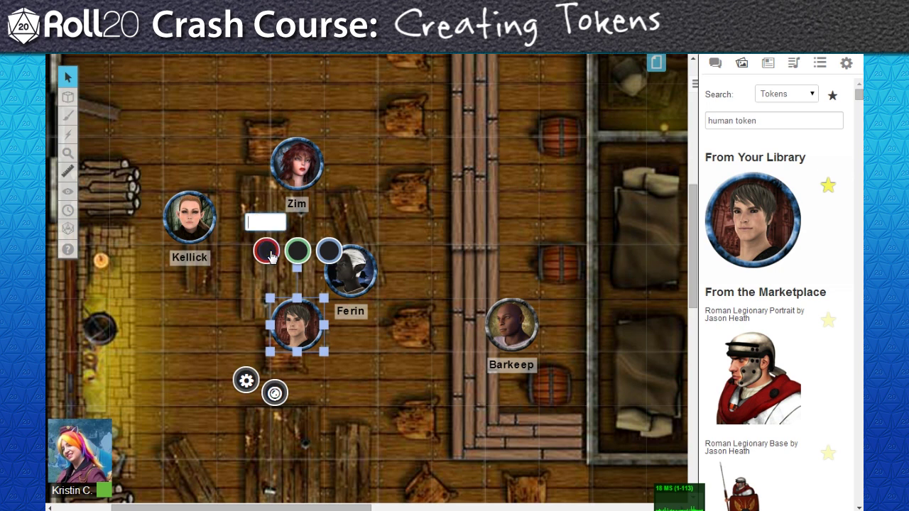
pyautogui.write('9')
pyautogui.press('Return')
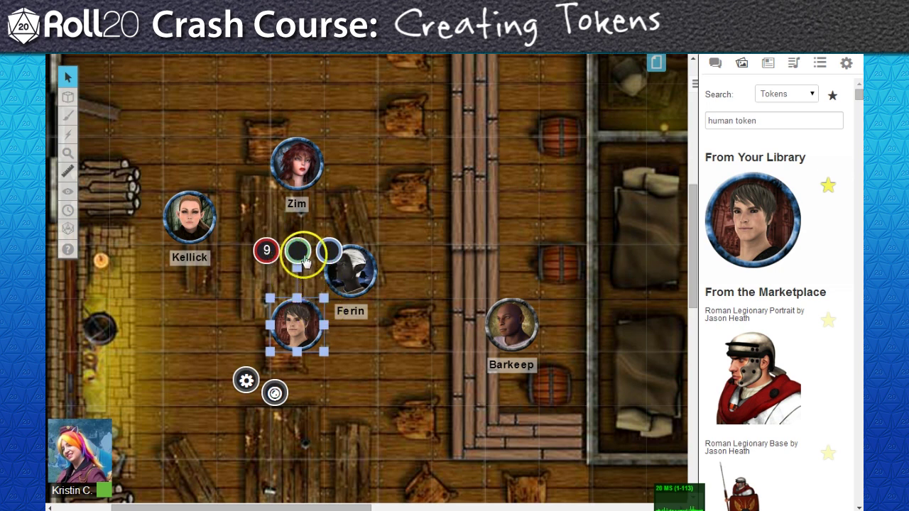
pyautogui.click(298, 253)
pyautogui.write('3')
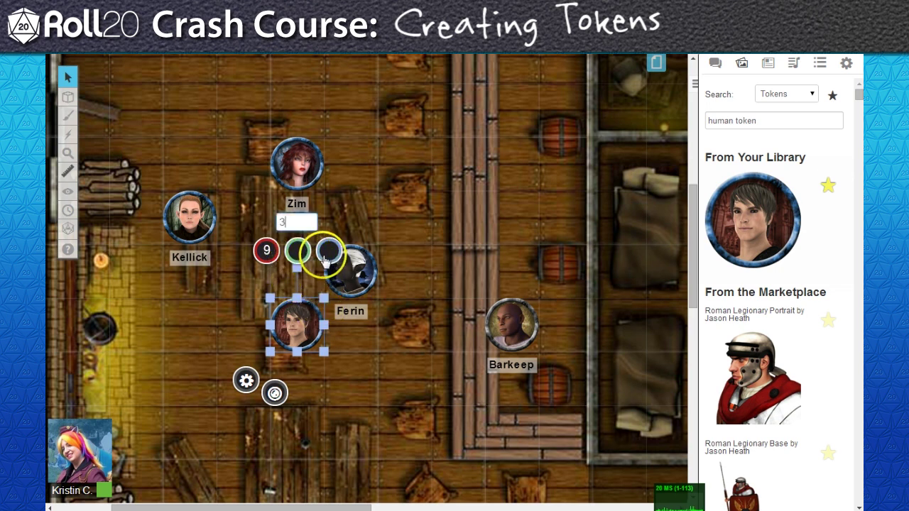
pyautogui.press('Return')
pyautogui.click(324, 255)
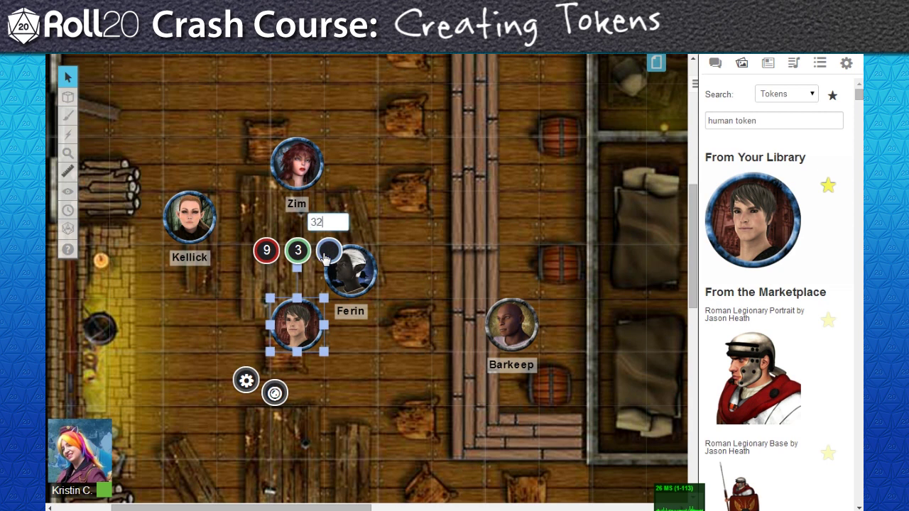
pyautogui.write('32')
pyautogui.press('Return')
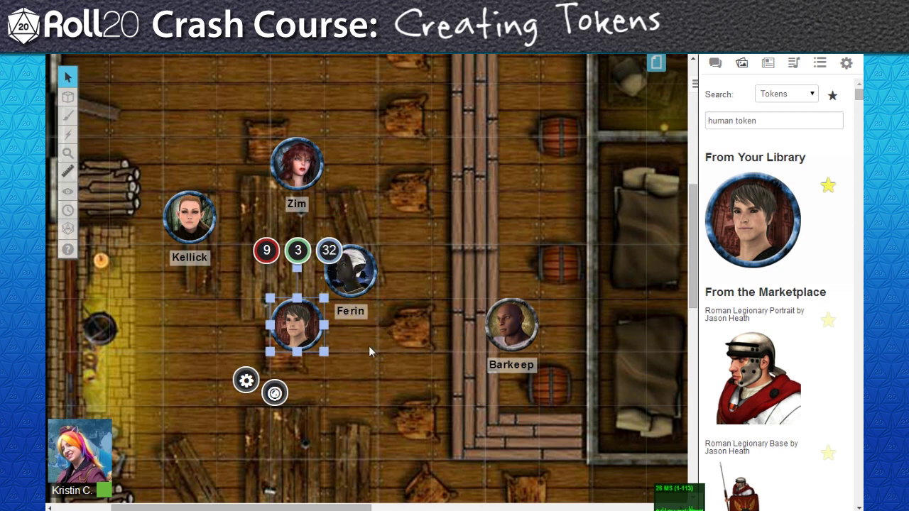
# Clear the green and blue bar values, leaving only red at 9.
pyautogui.click(298, 250)
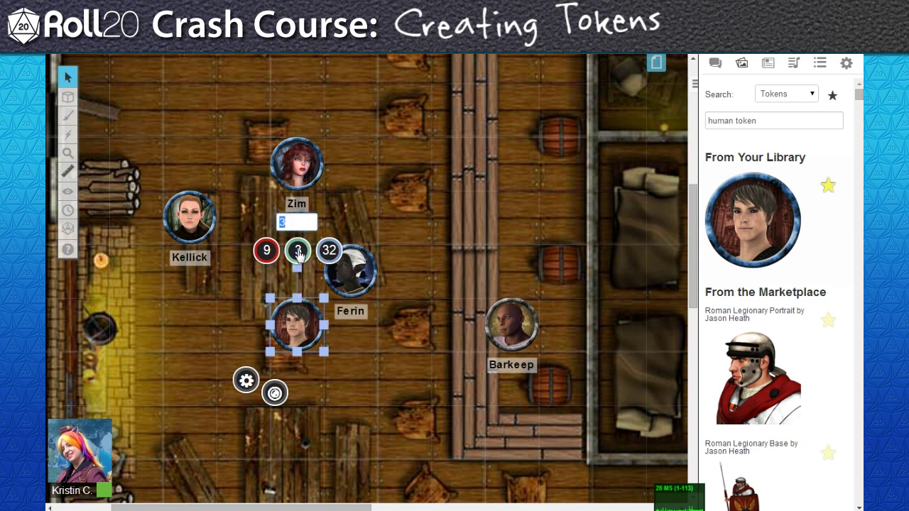
pyautogui.click(338, 255)
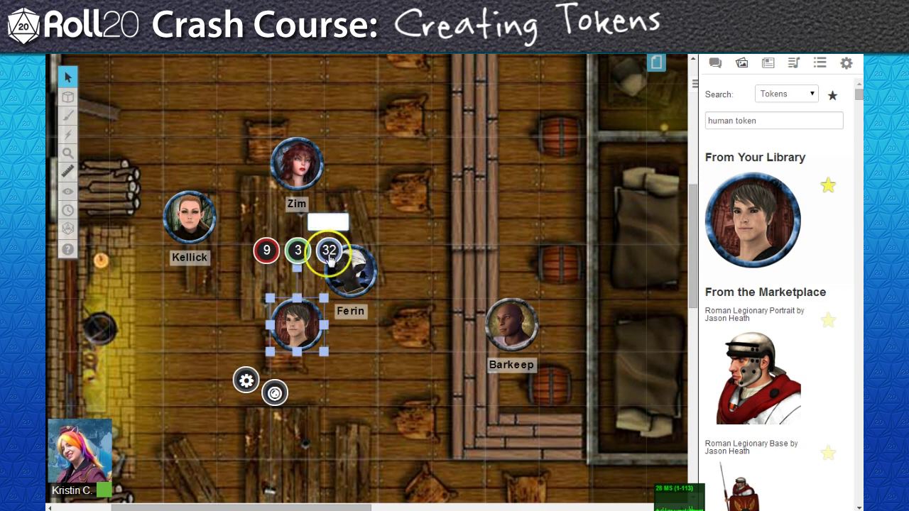
pyautogui.press('Return')
pyautogui.click(282, 261)
pyautogui.press('BackSpace')
pyautogui.click(372, 381)
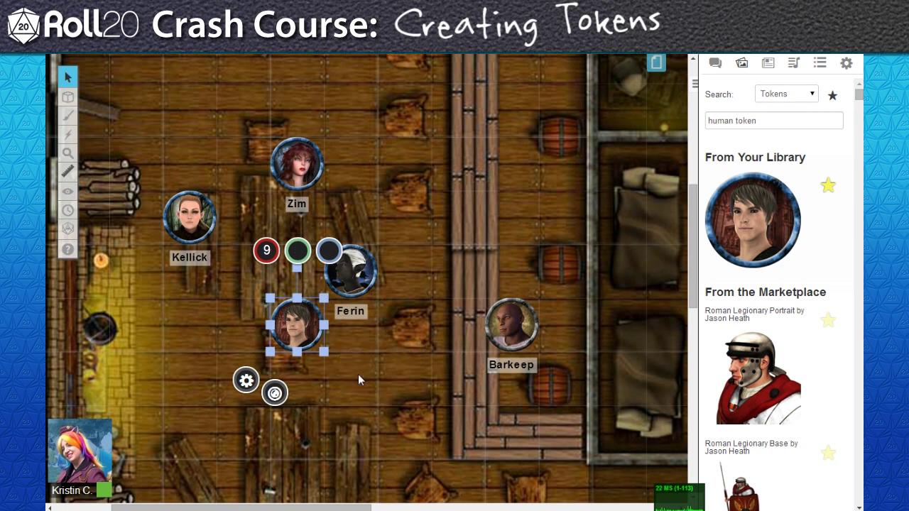
# Deselect the new token, then reselect it and bring up its settings.
pyautogui.click(436, 187)
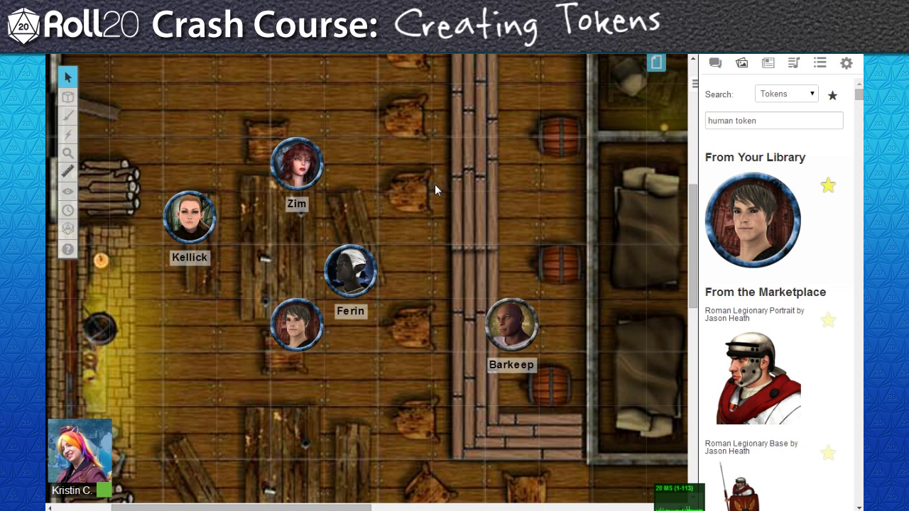
pyautogui.moveTo(435, 184); pyautogui.dragTo(409, 209)
pyautogui.click(297, 335)
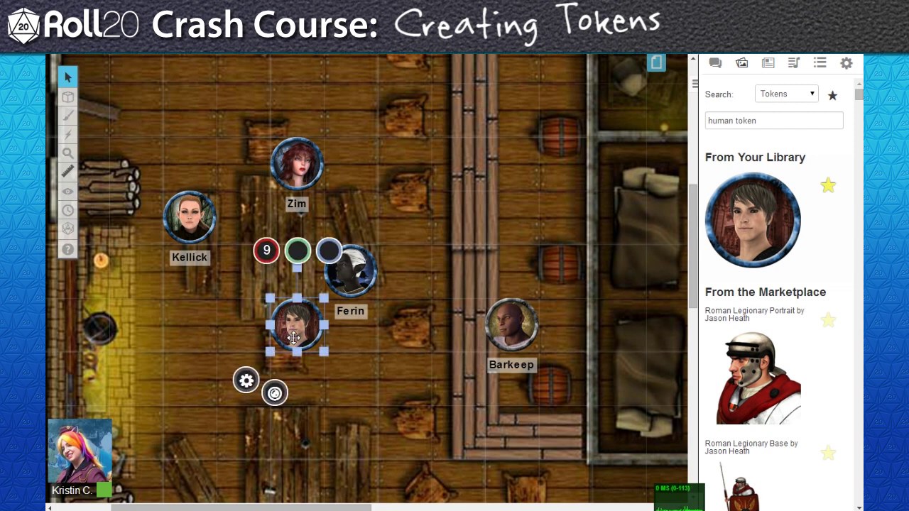
pyautogui.click(246, 381)
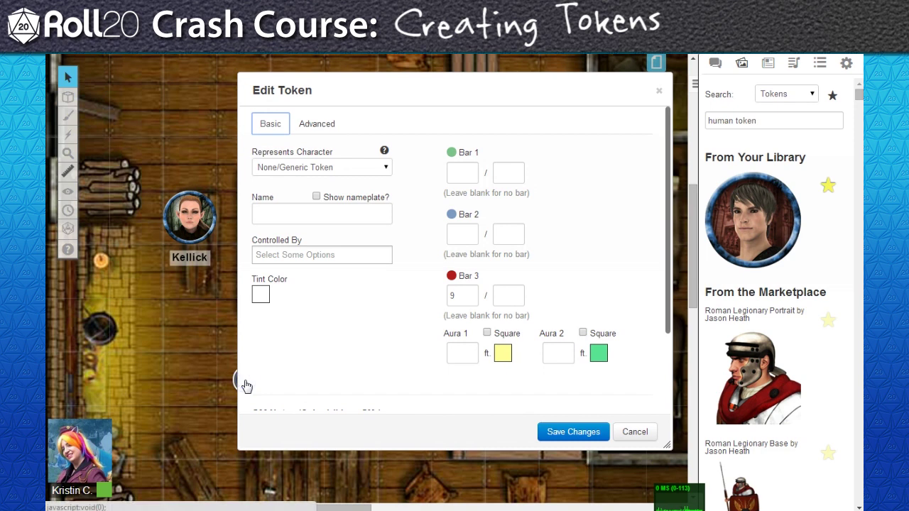
# Give Bar 3 a maximum of 15 in Edit Token so it reads 9 / 15, and save.
pyautogui.click(318, 360)
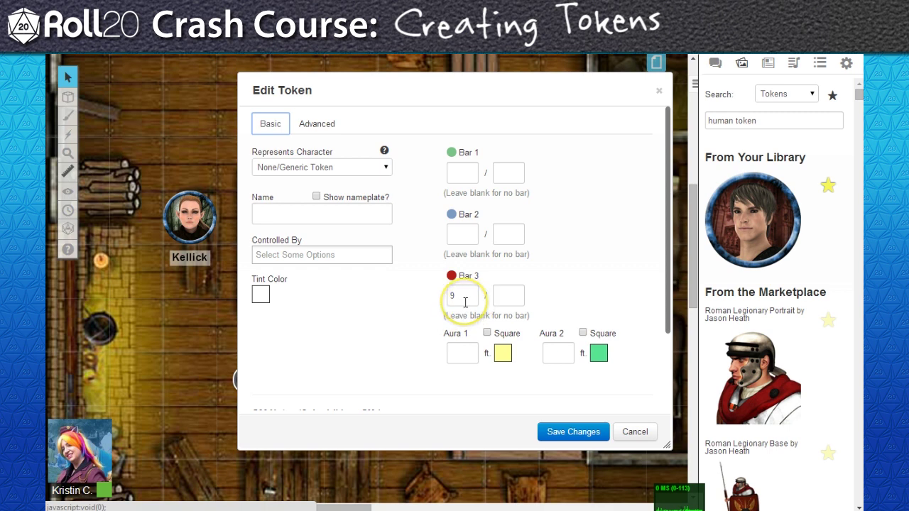
pyautogui.click(515, 295)
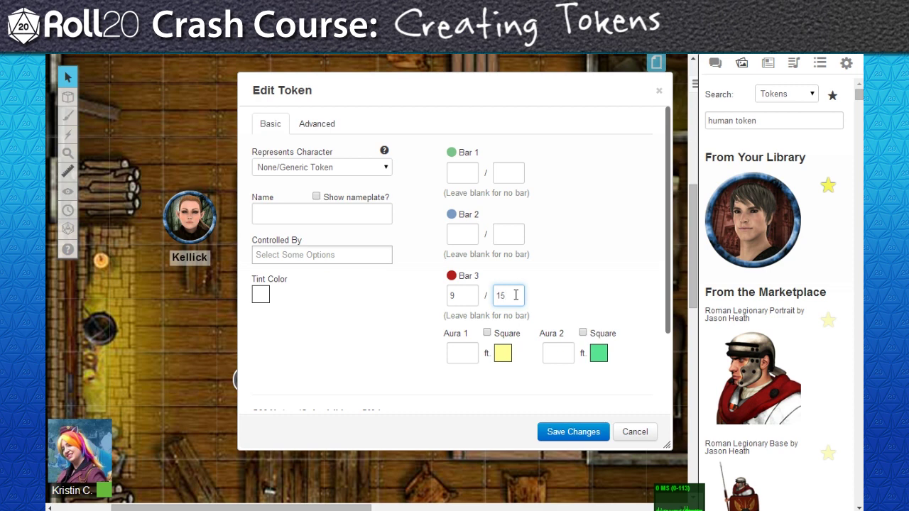
pyautogui.click(477, 304)
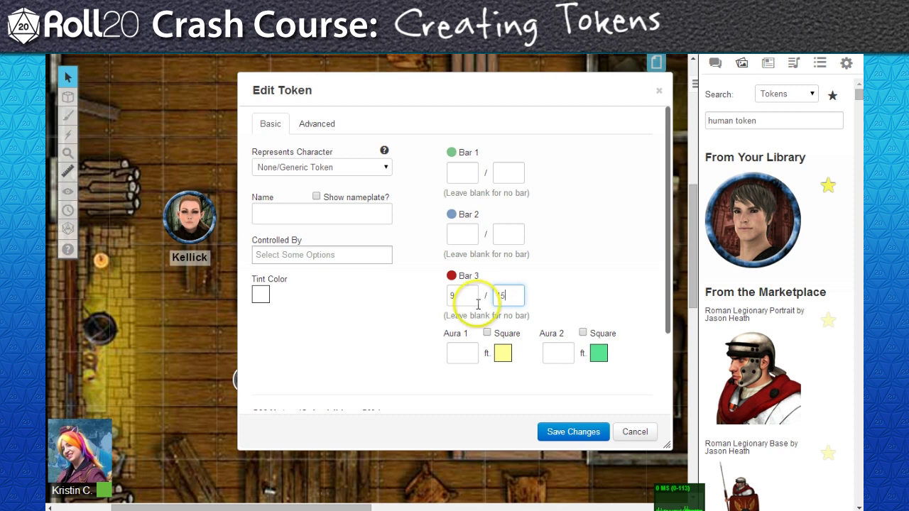
pyautogui.click(555, 431)
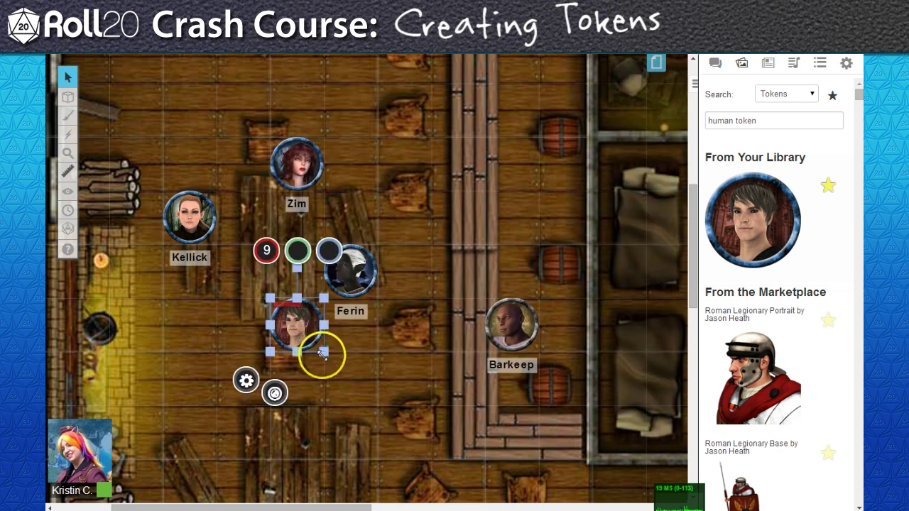
# Set the new token's red bar value to 20.
pyautogui.click(378, 379)
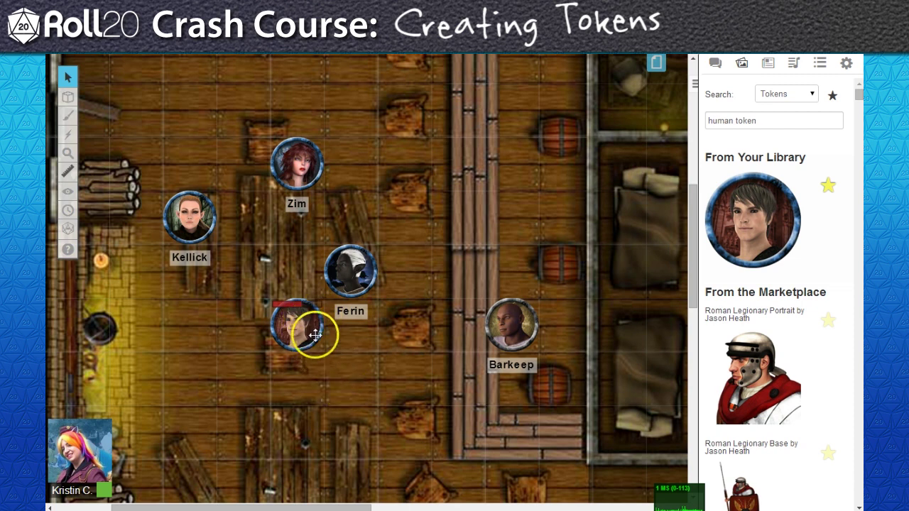
pyautogui.click(306, 328)
pyautogui.click(265, 247)
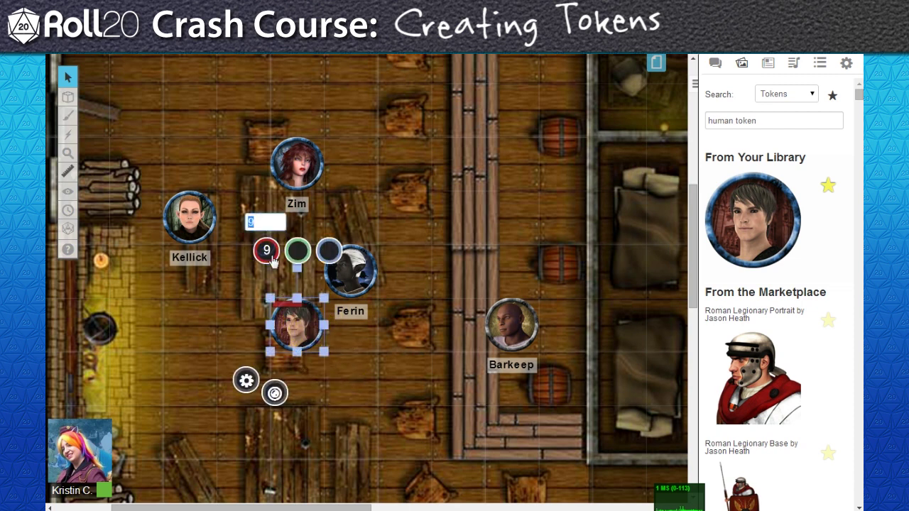
pyautogui.write('20')
pyautogui.press('Return')
# Subtract 5 and then another 5 from the token's red bar.
pyautogui.click(372, 345)
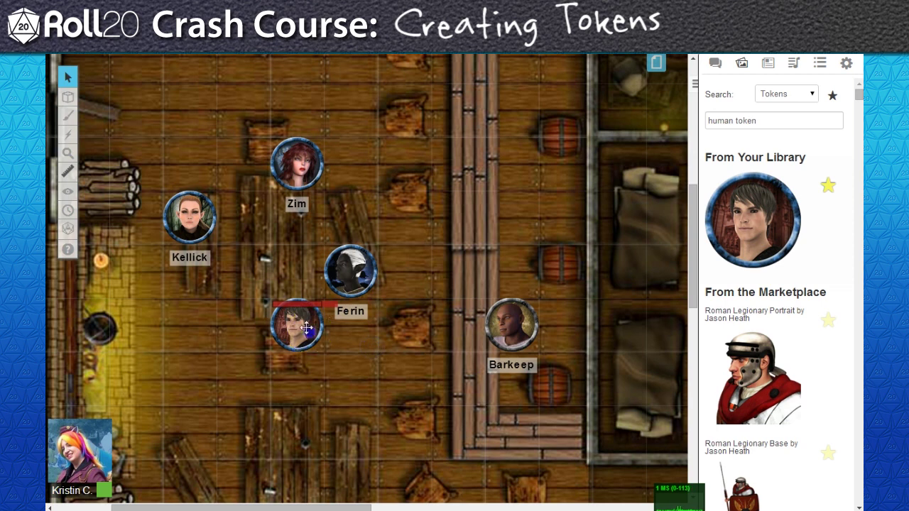
pyautogui.click(297, 325)
pyautogui.click(266, 250)
pyautogui.write('-5')
pyautogui.click(395, 381)
pyautogui.click(264, 249)
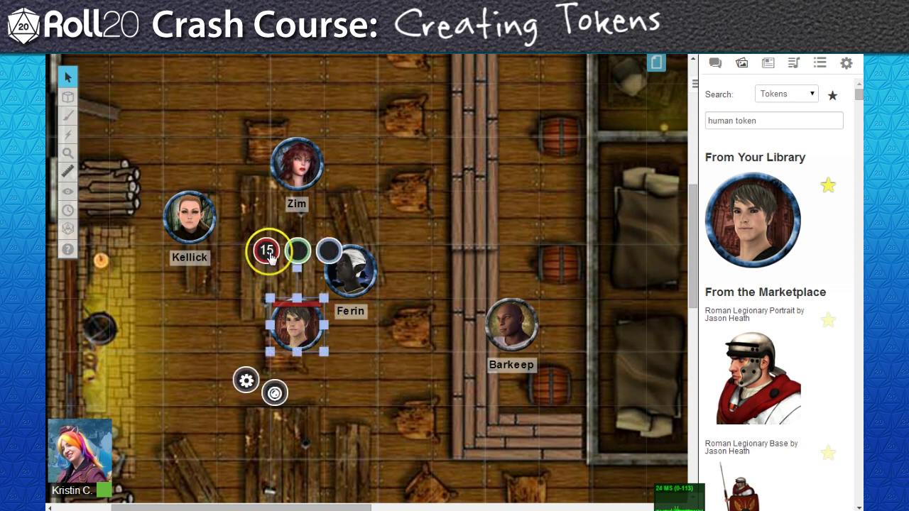
pyautogui.write('-5')
pyautogui.click(332, 339)
# Subtract 20 from the red bar and check the token's resulting bar.
pyautogui.click(266, 250)
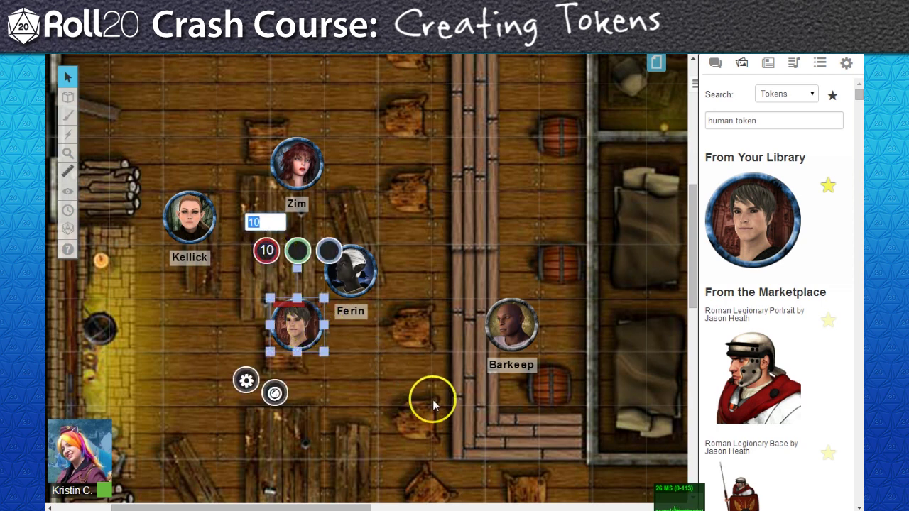
pyautogui.write('-20')
pyautogui.click(431, 396)
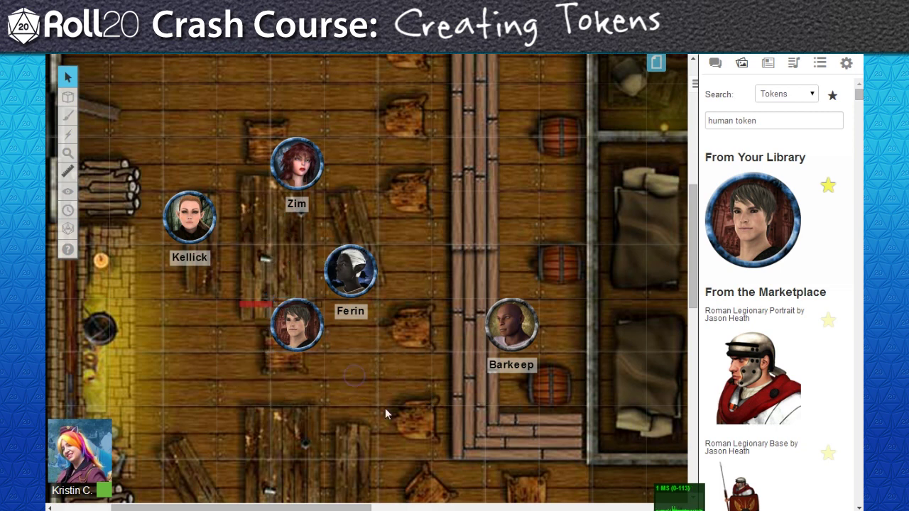
pyautogui.click(311, 338)
pyautogui.click(376, 444)
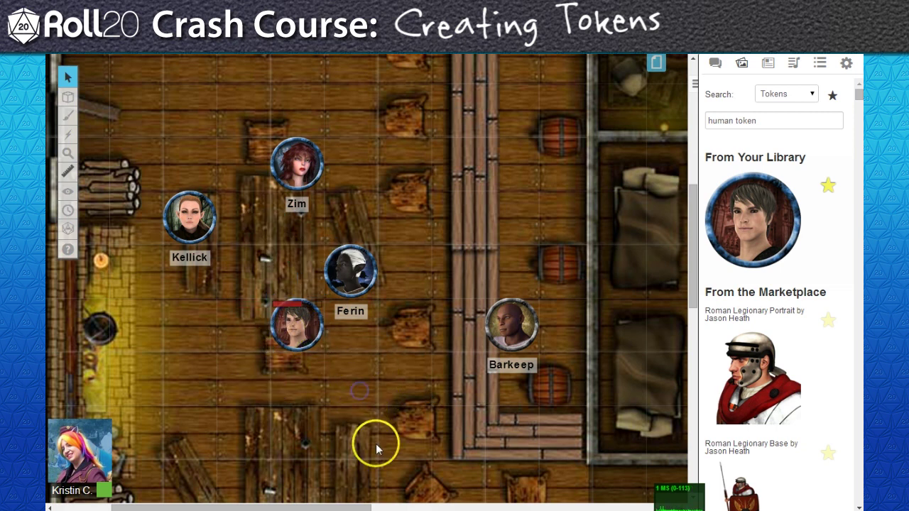
# Move the new token left across the floor and back beside Ferin.
pyautogui.moveTo(294, 335); pyautogui.dragTo(186, 335)
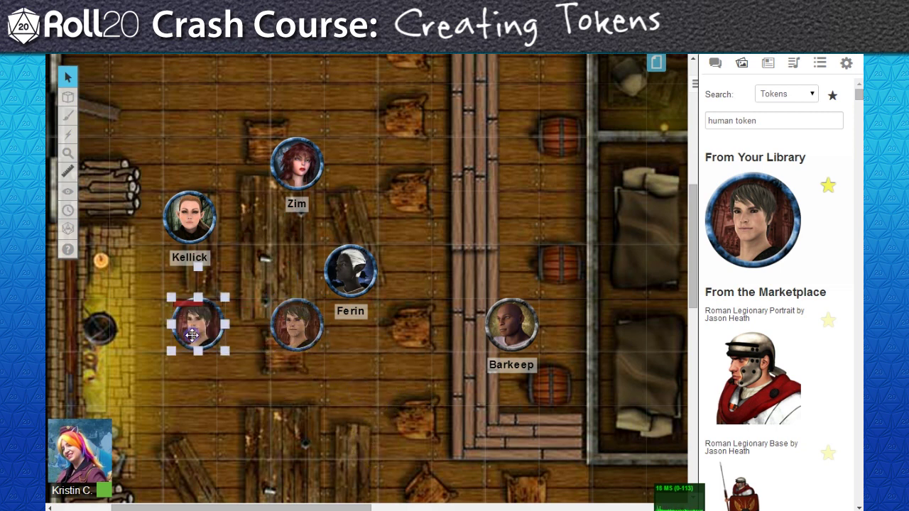
pyautogui.click(303, 415)
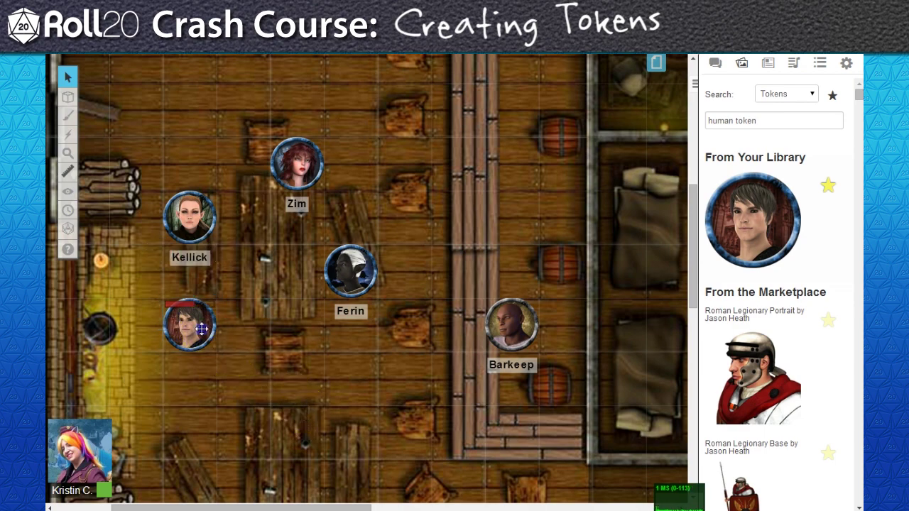
pyautogui.moveTo(190, 330); pyautogui.dragTo(297, 331)
pyautogui.click(376, 406)
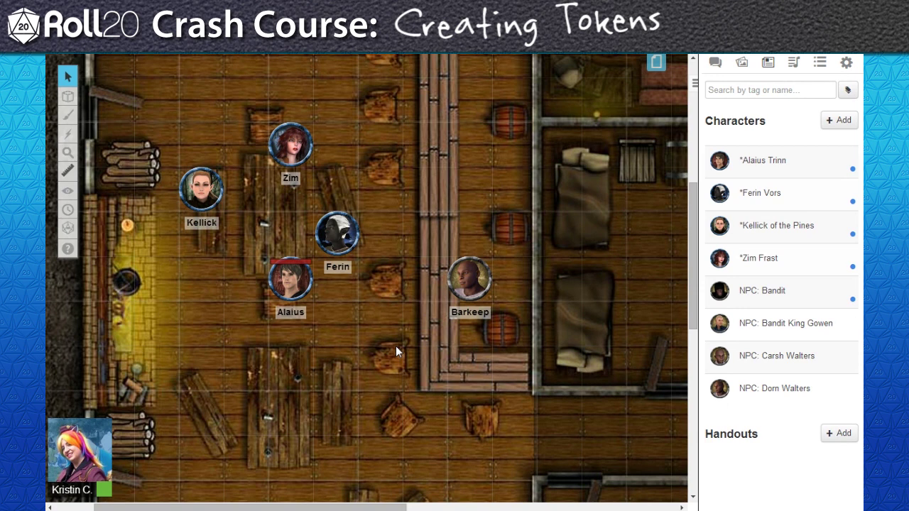
pyautogui.click(787, 168)
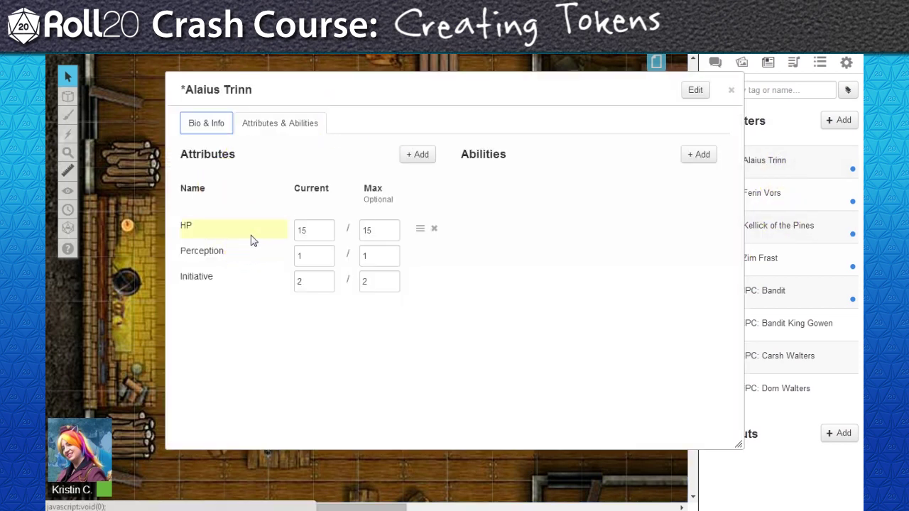
pyautogui.click(730, 90)
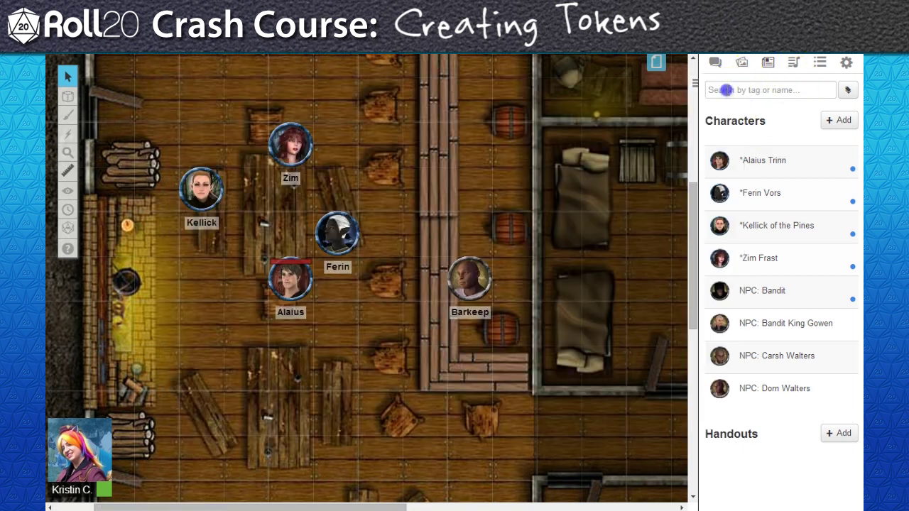
pyautogui.click(302, 287)
# Link the Alaius token's Bar 3 to the HP attribute and save, showing 15.
pyautogui.doubleClick(302, 288)
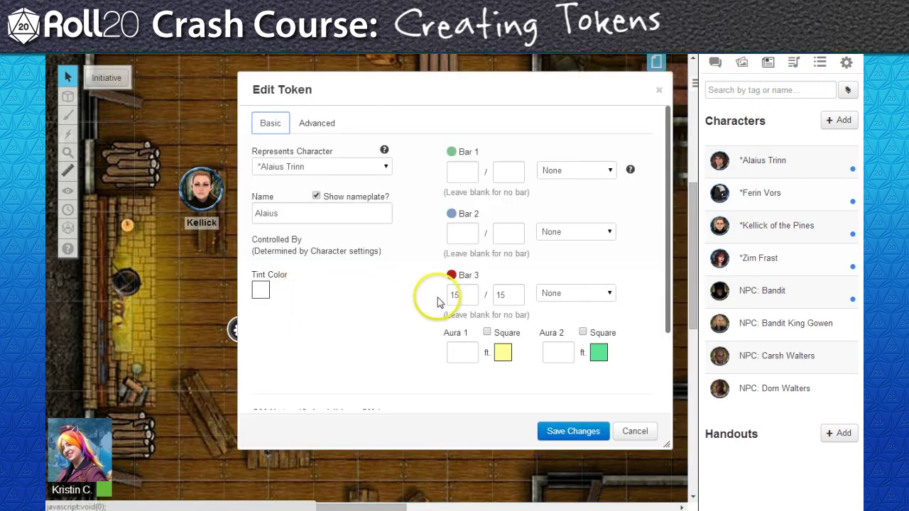
pyautogui.click(611, 295)
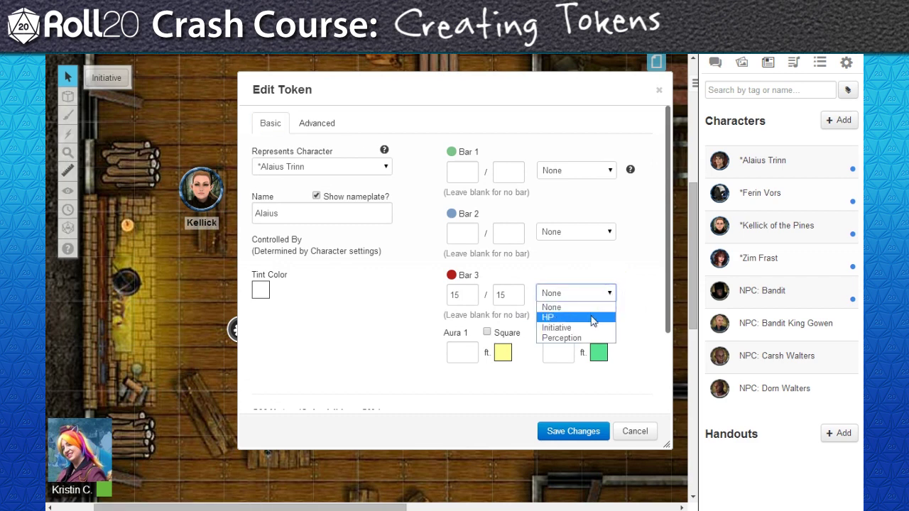
pyautogui.click(593, 318)
pyautogui.click(560, 432)
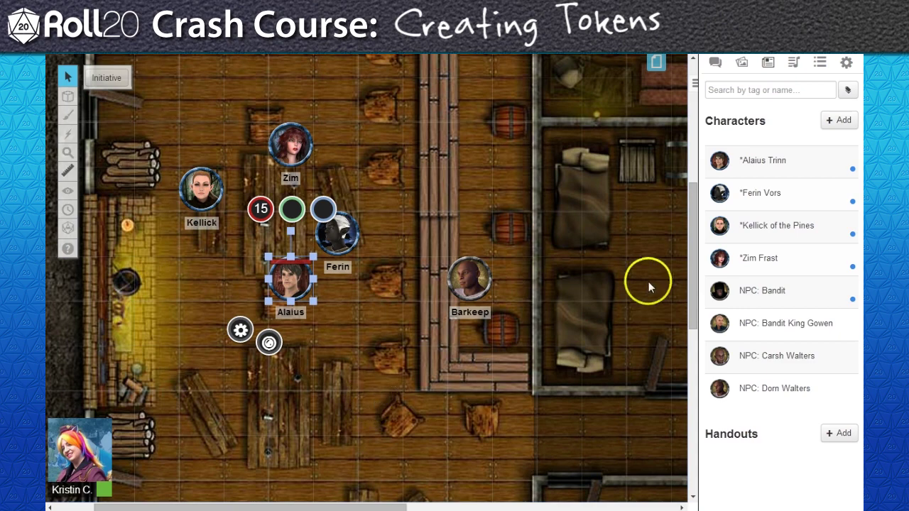
# Change Alaius Trinn's current HP to 9 on the character sheet.
pyautogui.click(757, 163)
pyautogui.doubleClick(301, 228)
pyautogui.write('9')
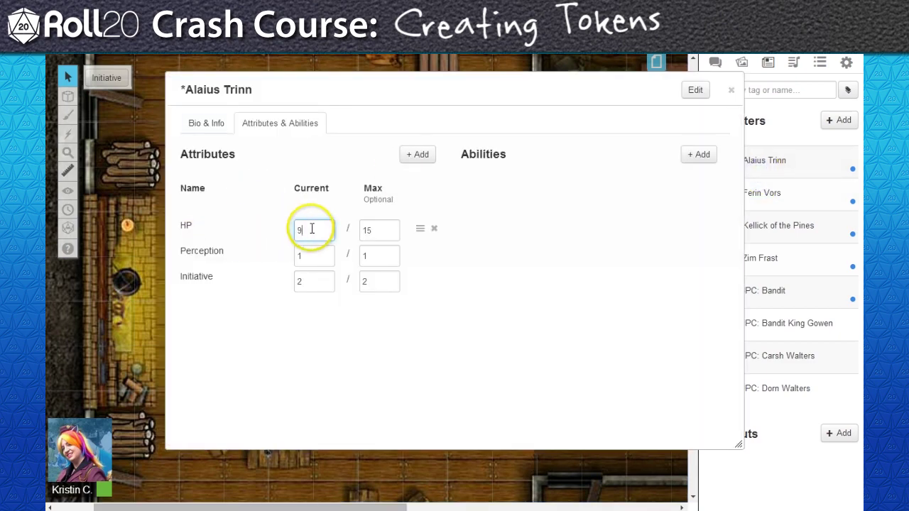
pyautogui.click(731, 89)
# Set the token's red bar to 13 and confirm the sheet's HP matches.
pyautogui.click(262, 208)
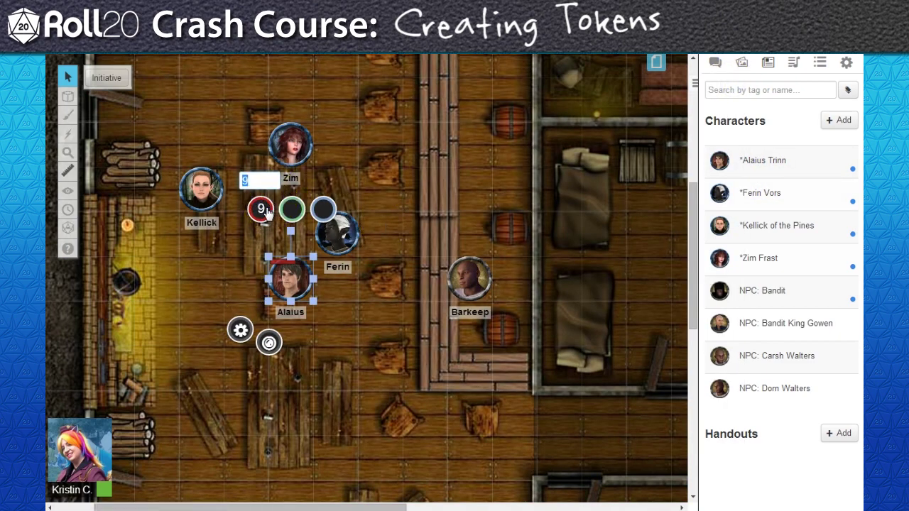
pyautogui.press('Return')
pyautogui.click(751, 159)
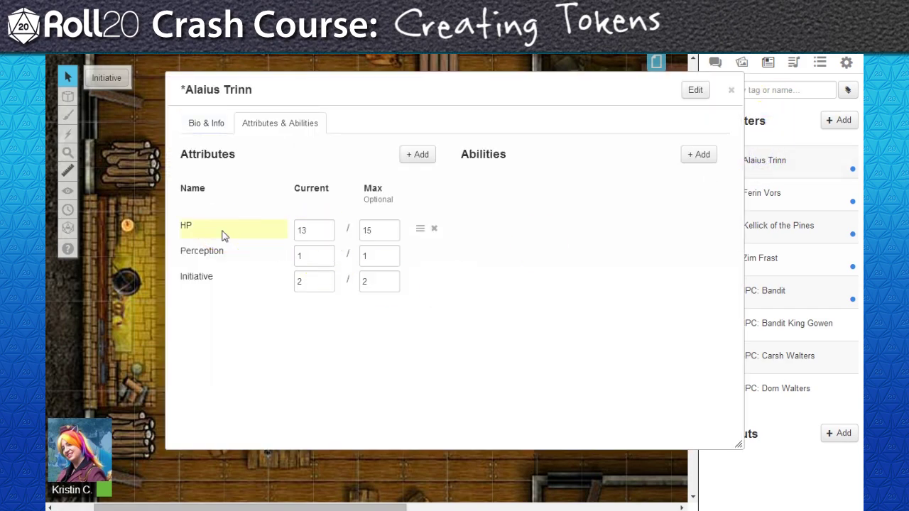
pyautogui.click(731, 89)
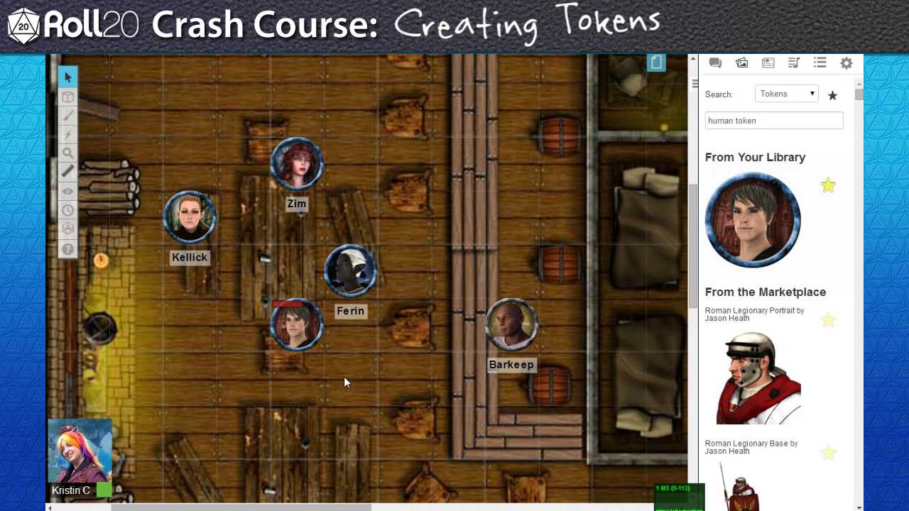
pyautogui.doubleClick(296, 326)
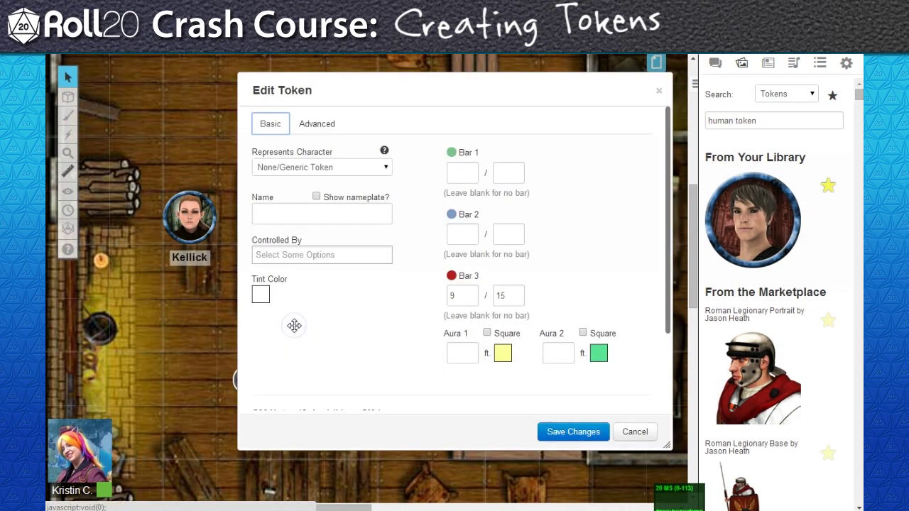
pyautogui.click(317, 126)
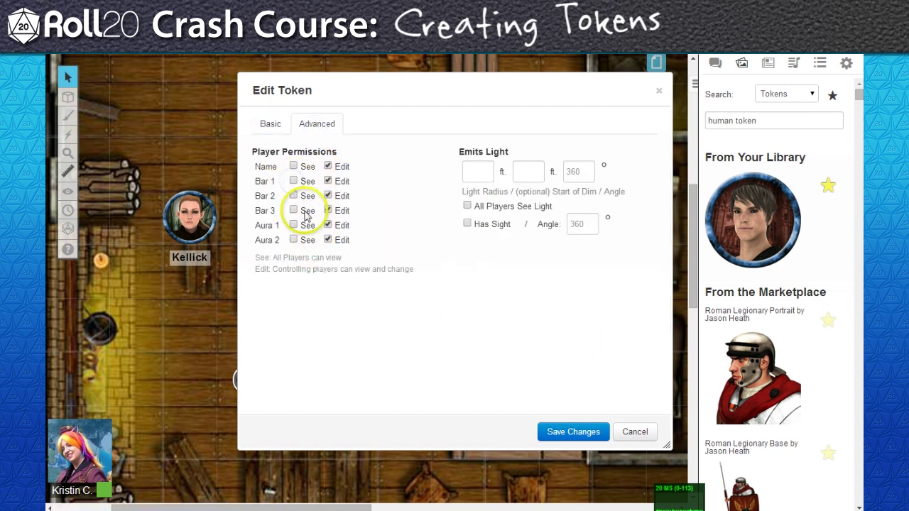
pyautogui.click(573, 432)
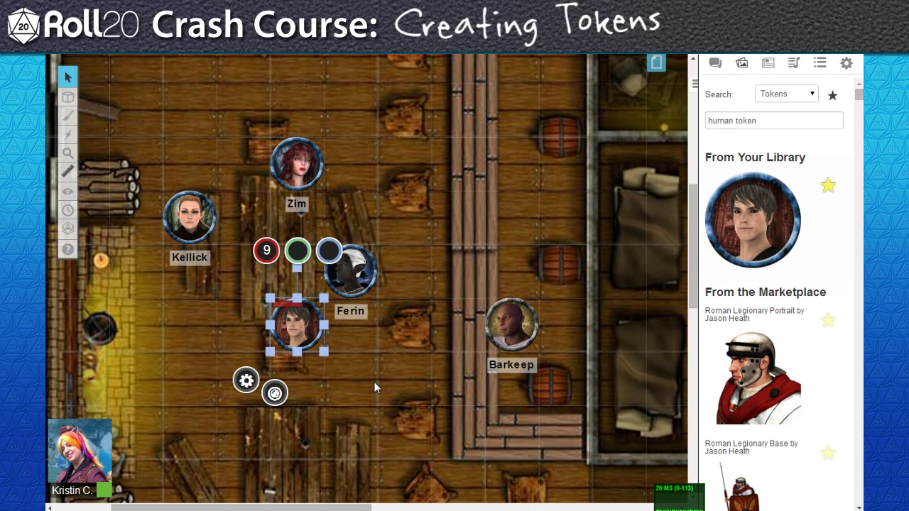
# Add mask, potion, snail, purple, yellow and lightning status markers to the token.
pyautogui.click(275, 393)
pyautogui.click(320, 394)
pyautogui.click(363, 418)
pyautogui.click(402, 400)
pyautogui.click(385, 368)
pyautogui.click(428, 369)
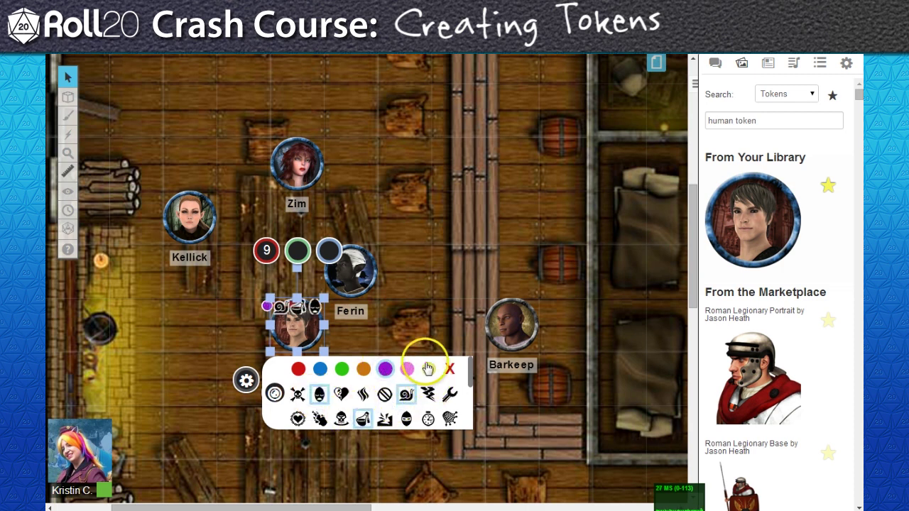
pyautogui.click(427, 395)
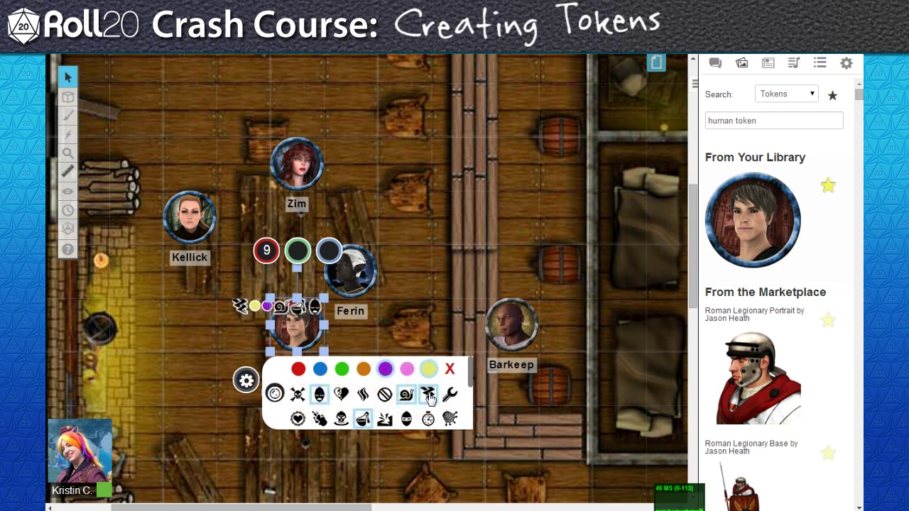
# Number the snail marker 2, add pink (1), orange (5) and green markers, then go to the Sewer page.
pyautogui.click(404, 397)
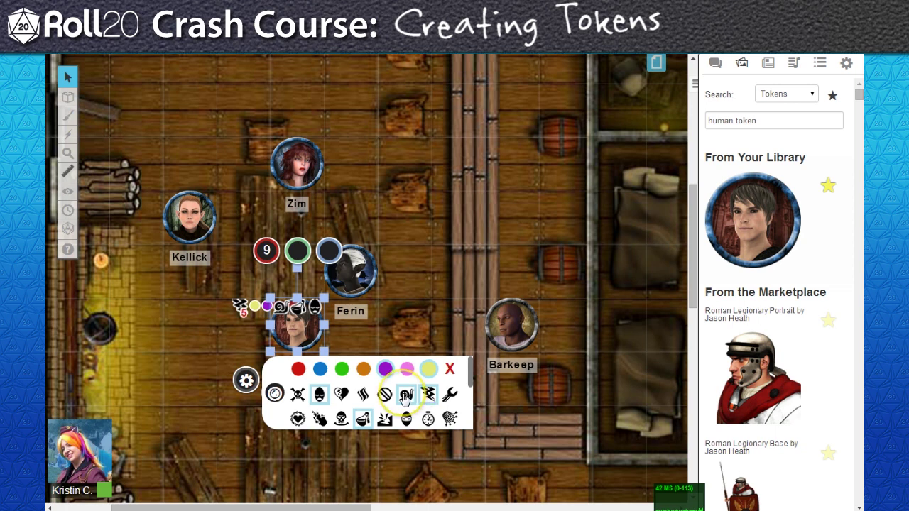
pyautogui.press('2')
pyautogui.click(406, 369)
pyautogui.press('1')
pyautogui.click(363, 368)
pyautogui.press('5')
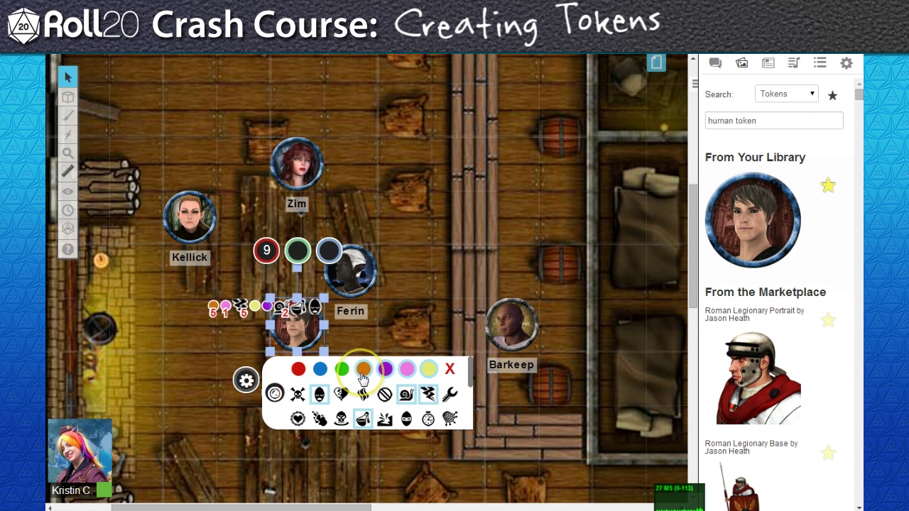
pyautogui.click(342, 368)
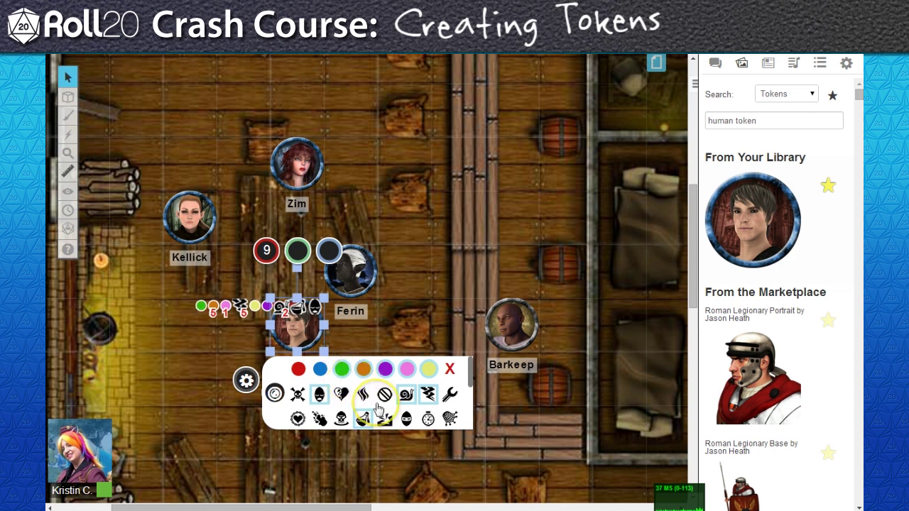
pyautogui.click(274, 394)
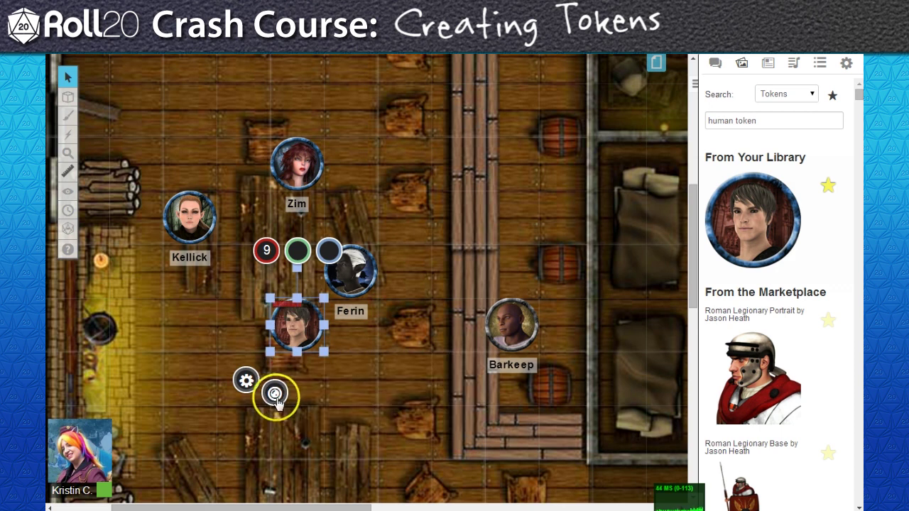
pyautogui.click(657, 62)
pyautogui.click(186, 84)
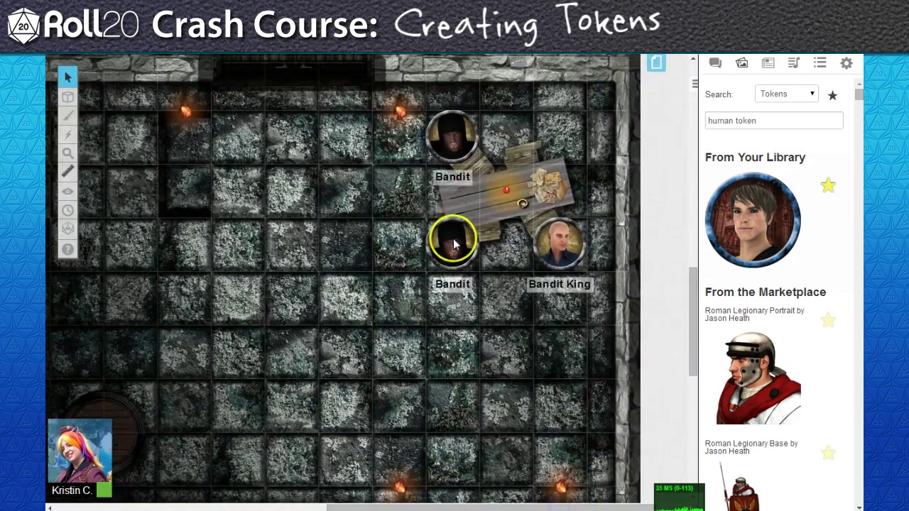
# Give the upper Bandit token an orange status marker.
pyautogui.click(451, 244)
pyautogui.click(423, 323)
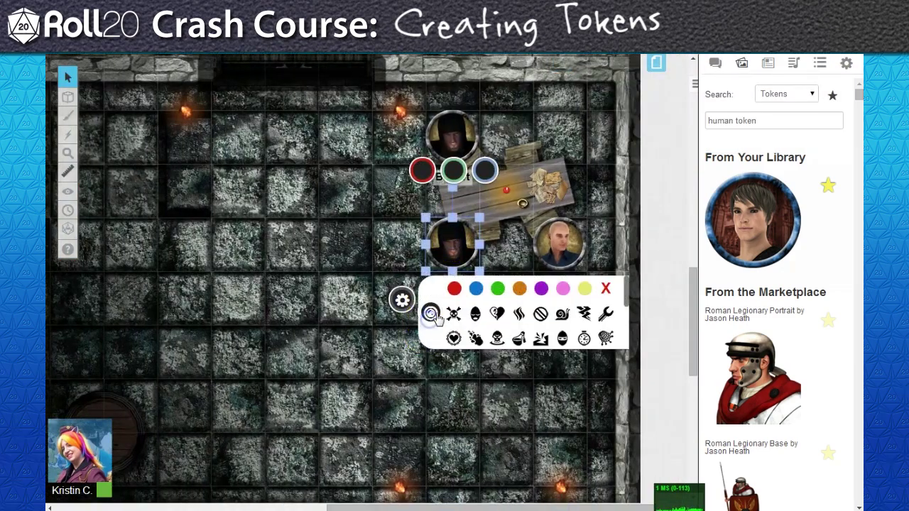
pyautogui.click(452, 137)
pyautogui.click(426, 212)
pyautogui.click(518, 183)
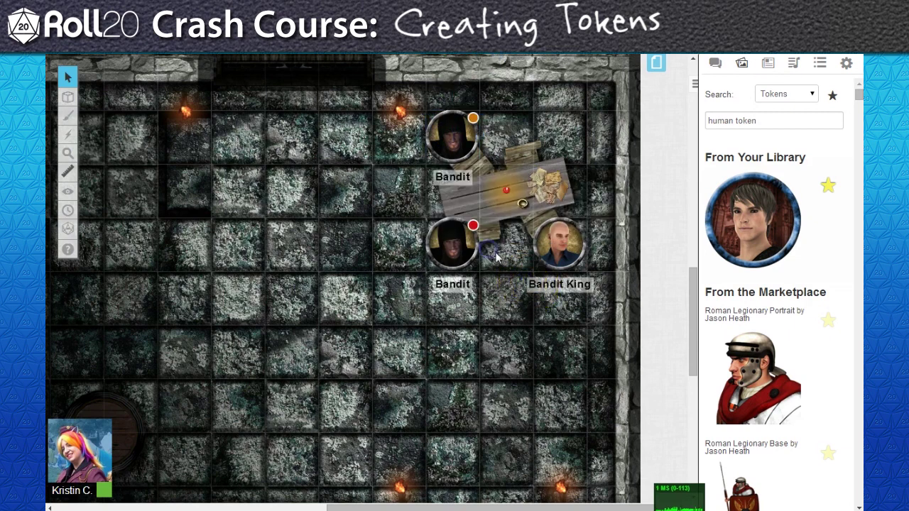
pyautogui.scroll(5, 497, 255)
# Add a green marker to the lower Bandit and a blue marker to the upper Bandit.
pyautogui.click(546, 282)
pyautogui.click(538, 336)
pyautogui.click(604, 315)
pyautogui.click(452, 162)
pyautogui.click(431, 229)
pyautogui.click(476, 205)
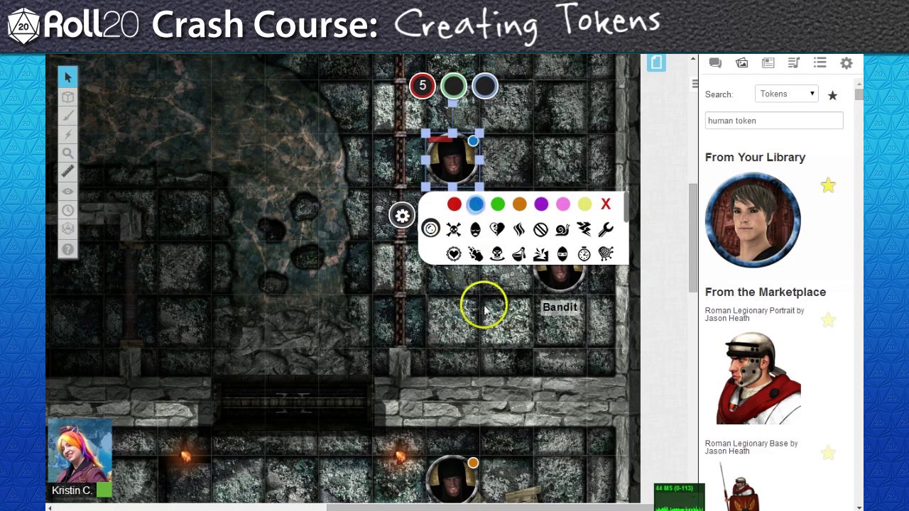
pyautogui.click(484, 304)
pyautogui.scroll(-2, 484, 304)
pyautogui.scroll(2, 483, 305)
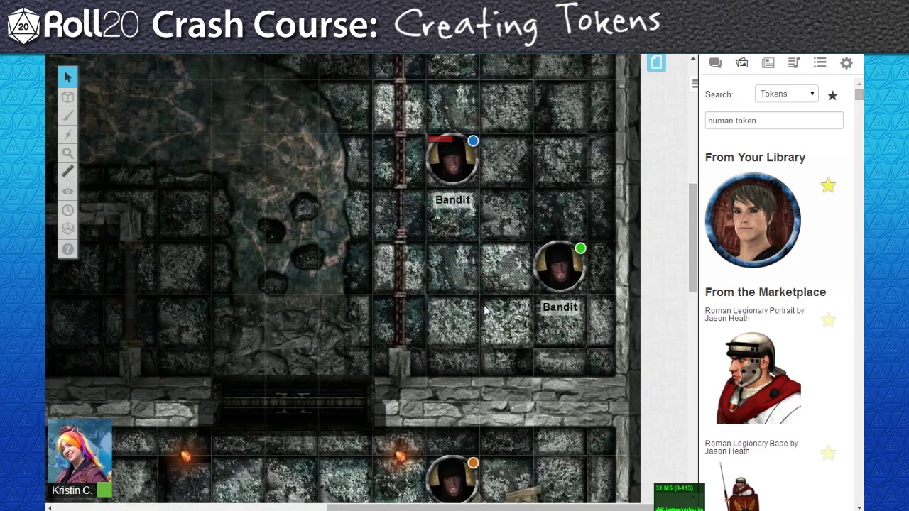
# Switch to the Tavern page and pan the map sideways.
pyautogui.click(656, 63)
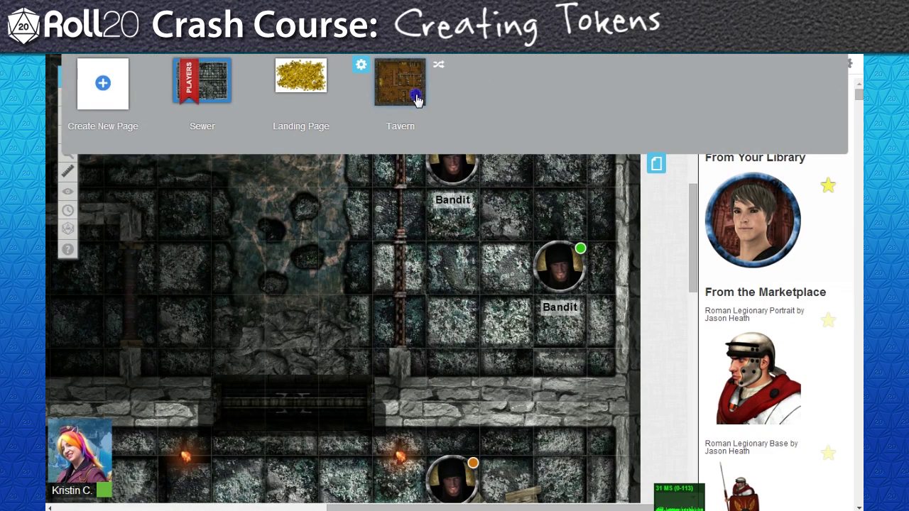
pyautogui.click(418, 101)
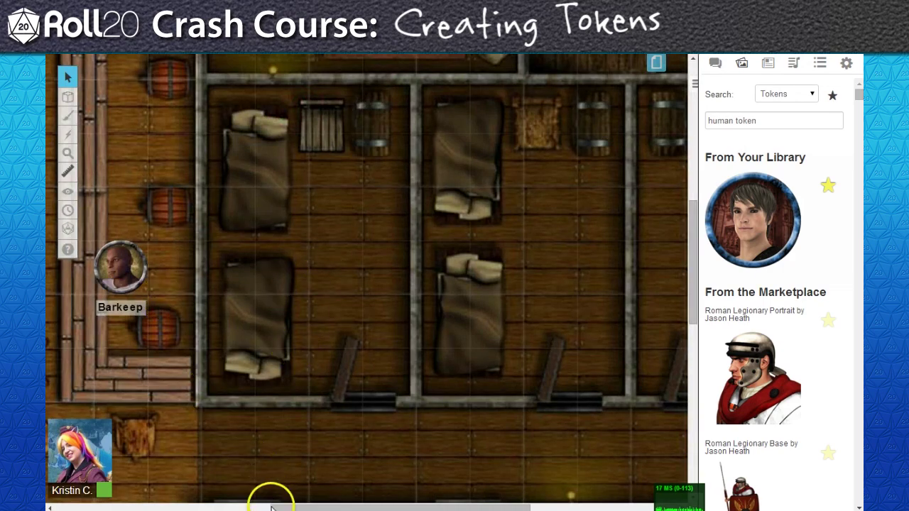
pyautogui.moveTo(268, 509); pyautogui.dragTo(142, 507)
# Tint the unnamed token red from its Basic settings and save.
pyautogui.doubleClick(248, 262)
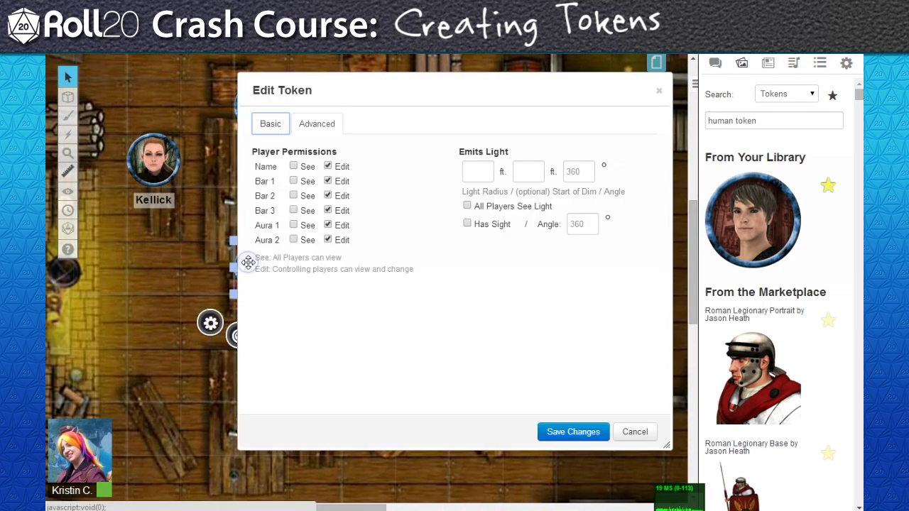
pyautogui.click(272, 122)
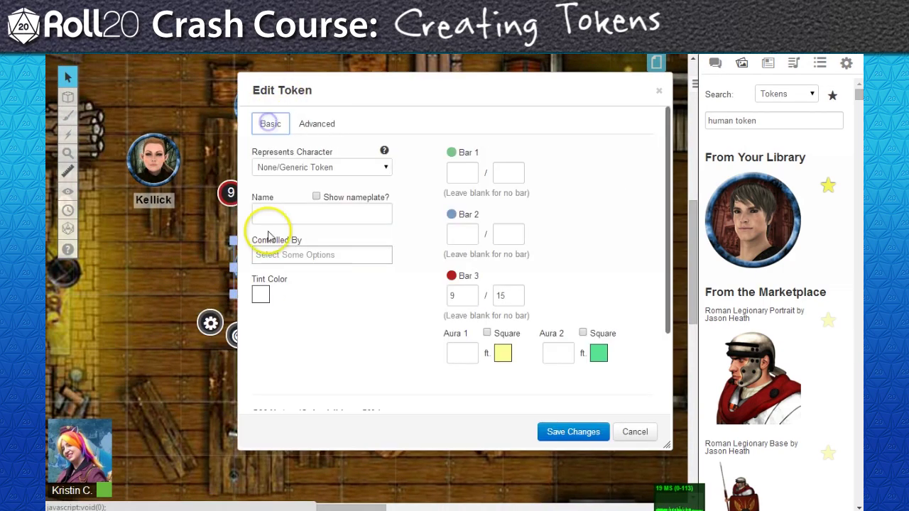
pyautogui.click(261, 297)
pyautogui.click(219, 323)
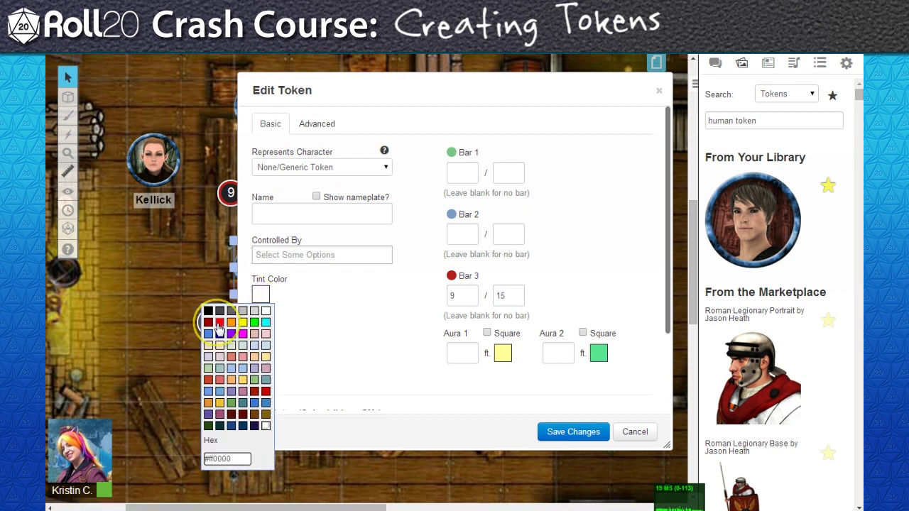
pyautogui.click(568, 432)
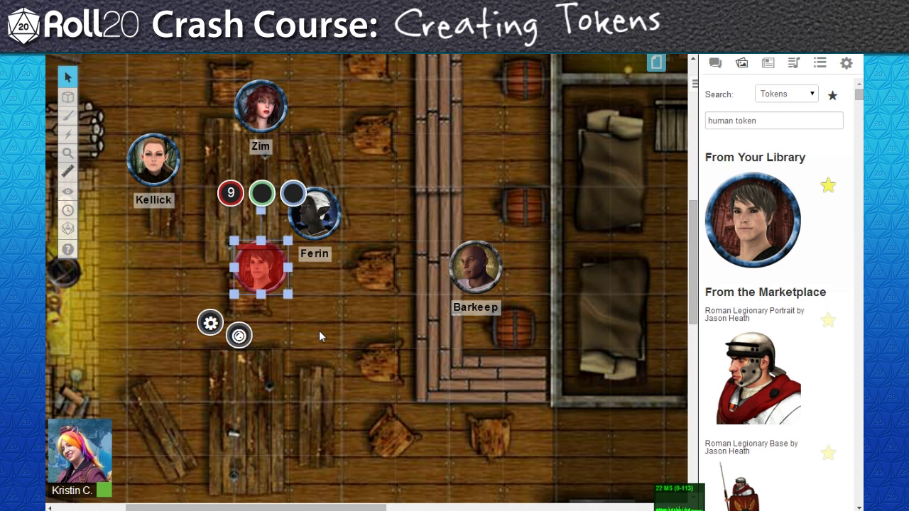
# Reopen the token's settings and set its tint back to transparent.
pyautogui.doubleClick(271, 274)
pyautogui.click(260, 295)
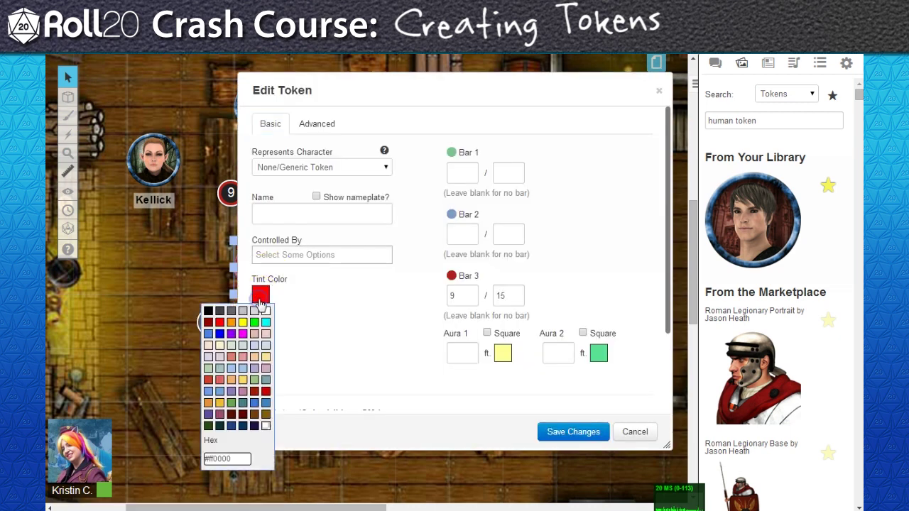
pyautogui.click(267, 430)
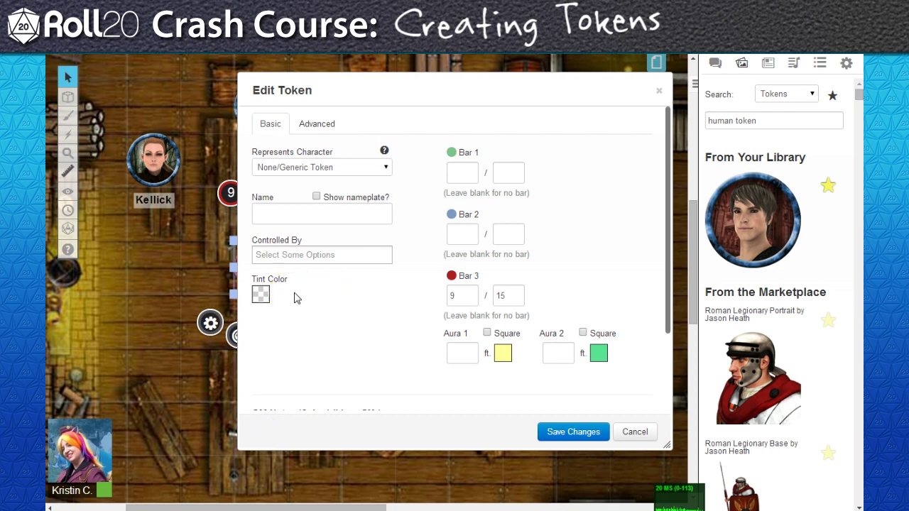
pyautogui.click(310, 255)
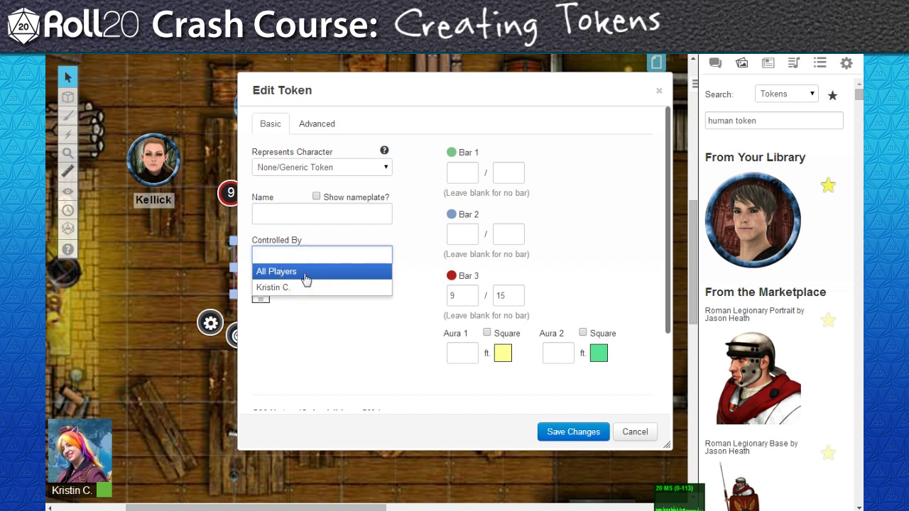
pyautogui.click(304, 273)
pyautogui.click(304, 257)
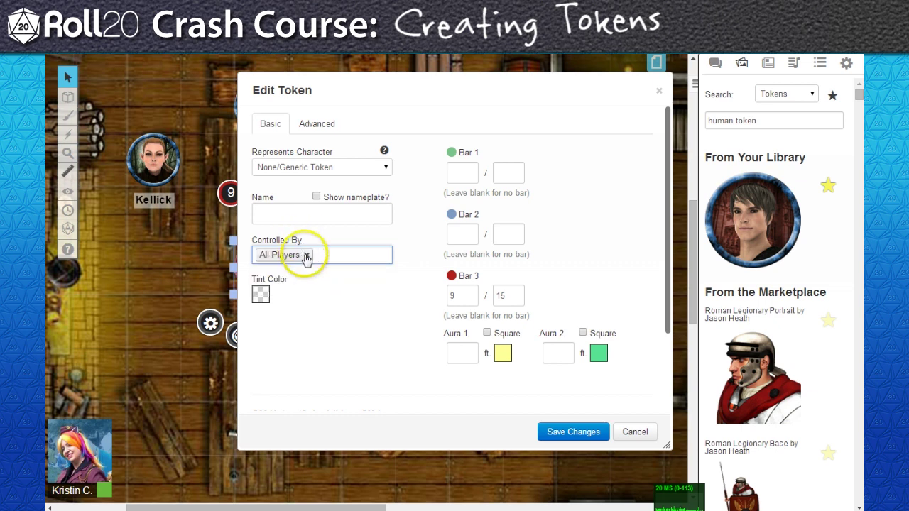
pyautogui.click(319, 289)
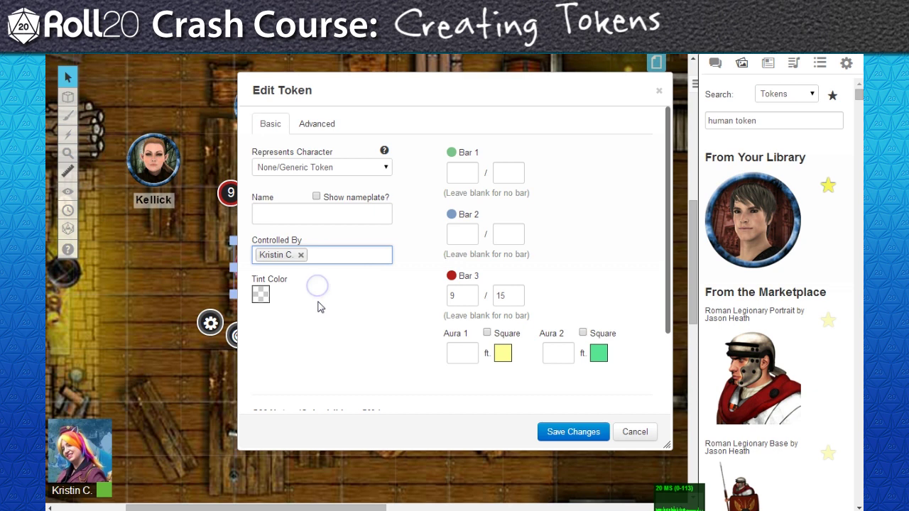
pyautogui.click(301, 254)
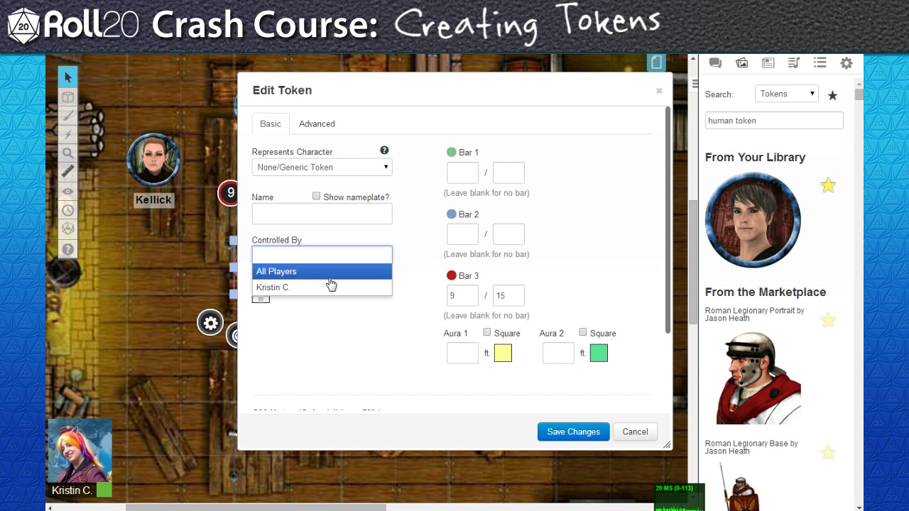
# Make the token represent Alaius Trinn, save, and open Alaius Trinn's journal entry.
pyautogui.click(386, 168)
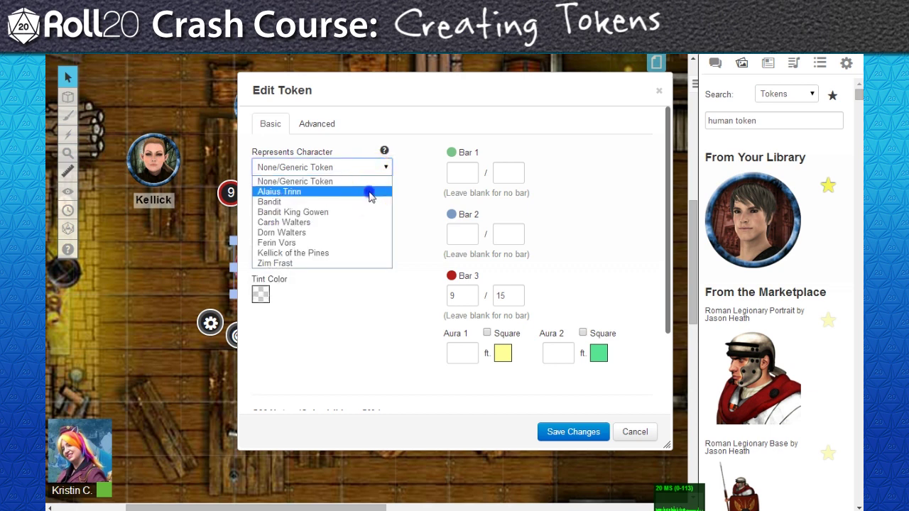
pyautogui.click(368, 192)
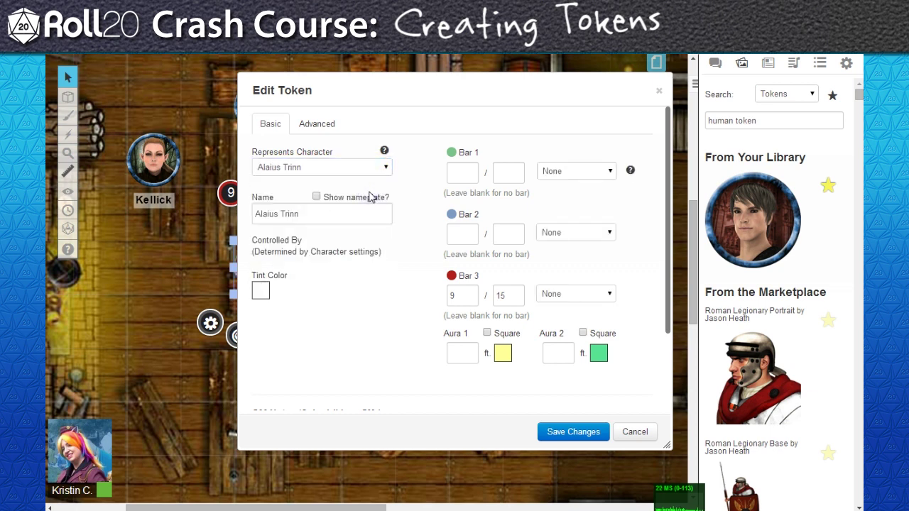
pyautogui.click(554, 434)
pyautogui.click(768, 63)
pyautogui.click(760, 161)
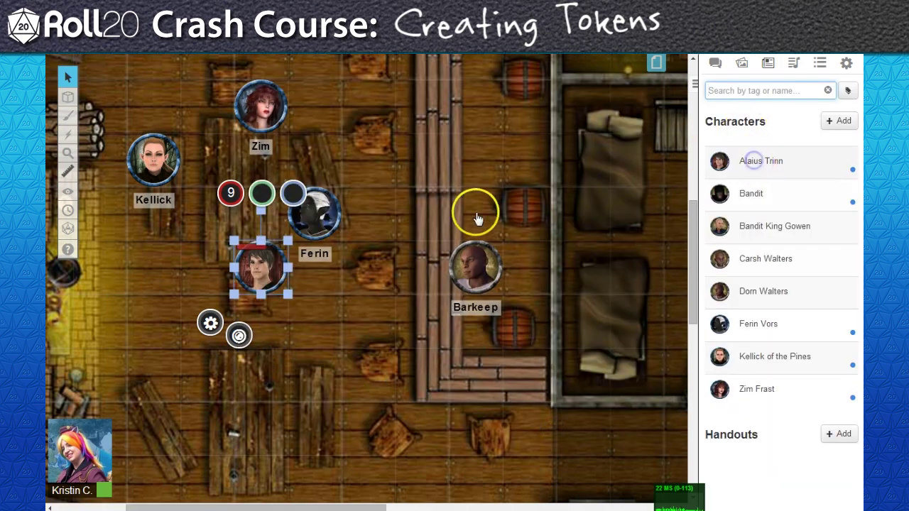
# Save the selected tavern token as Alaius Trinn's default token in his character sheet.
pyautogui.click(186, 126)
pyautogui.moveTo(294, 89); pyautogui.dragTo(415, 113)
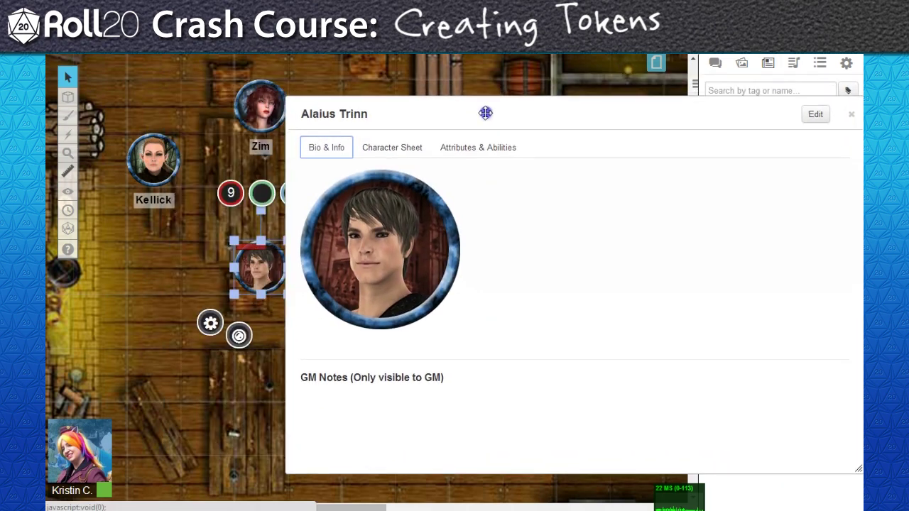
pyautogui.click(813, 116)
pyautogui.click(475, 368)
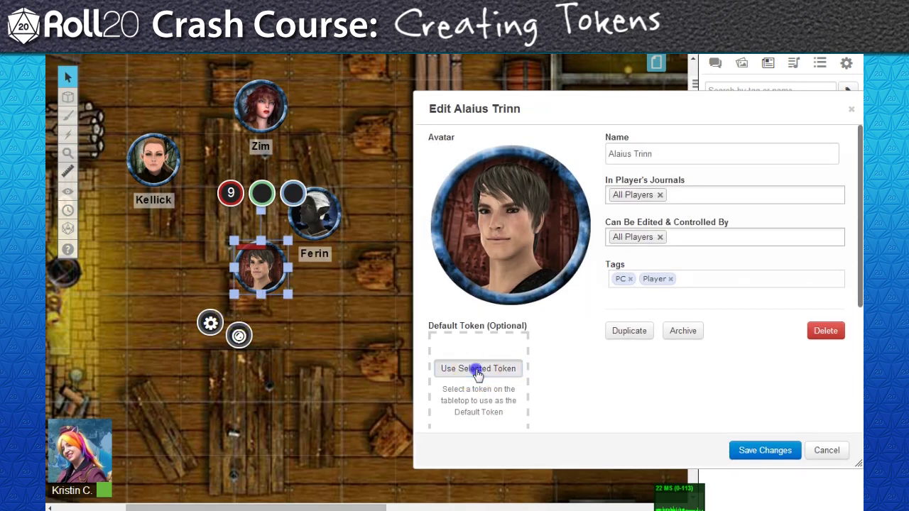
pyautogui.click(763, 454)
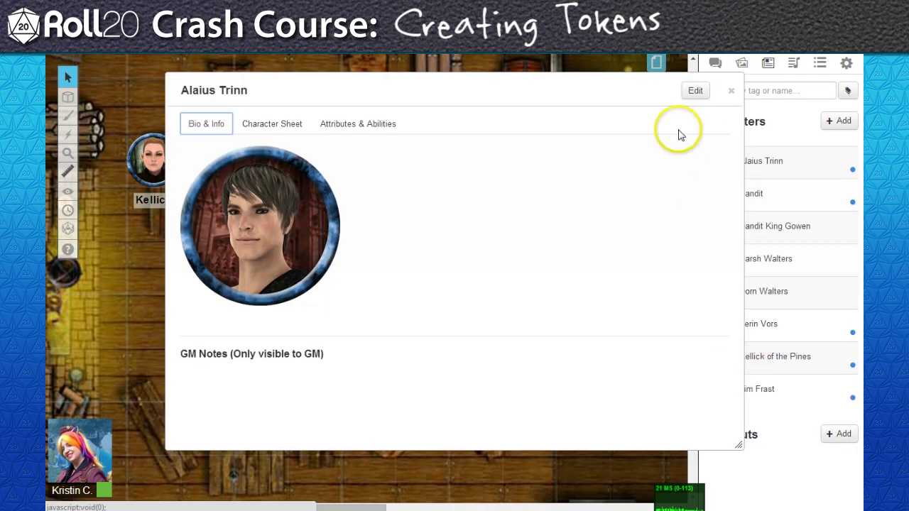
pyautogui.click(729, 90)
# Drag three Alaius Trinn copies from the Journal onto the map, then reselect the original token.
pyautogui.moveTo(739, 162); pyautogui.dragTo(321, 364)
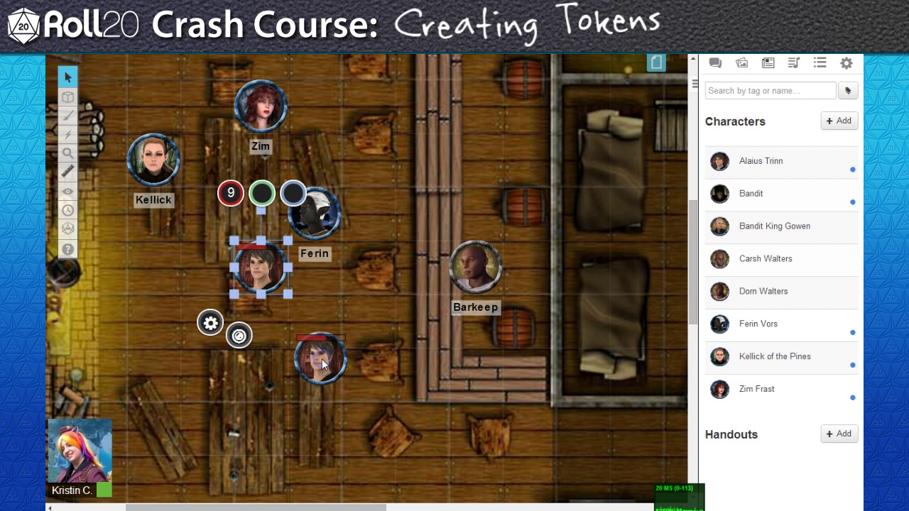
pyautogui.moveTo(751, 173); pyautogui.dragTo(378, 250)
pyautogui.moveTo(736, 160); pyautogui.dragTo(397, 325)
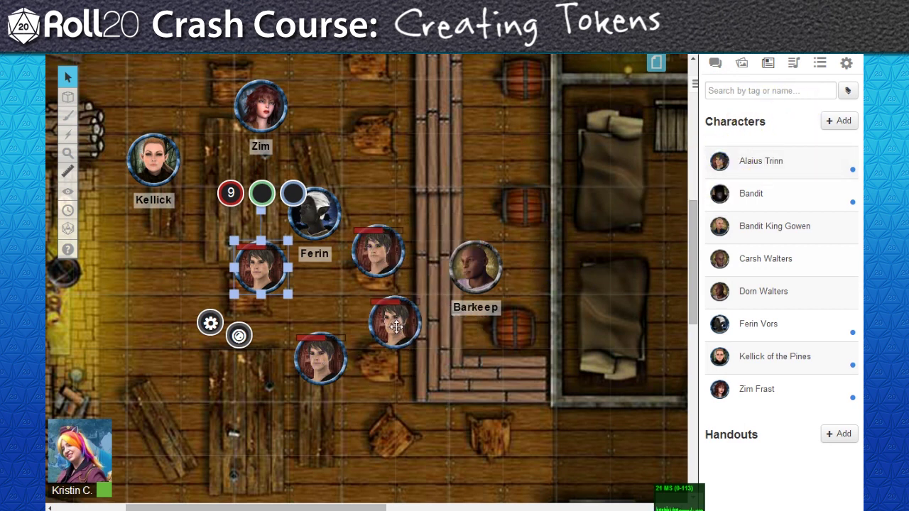
pyautogui.click(382, 365)
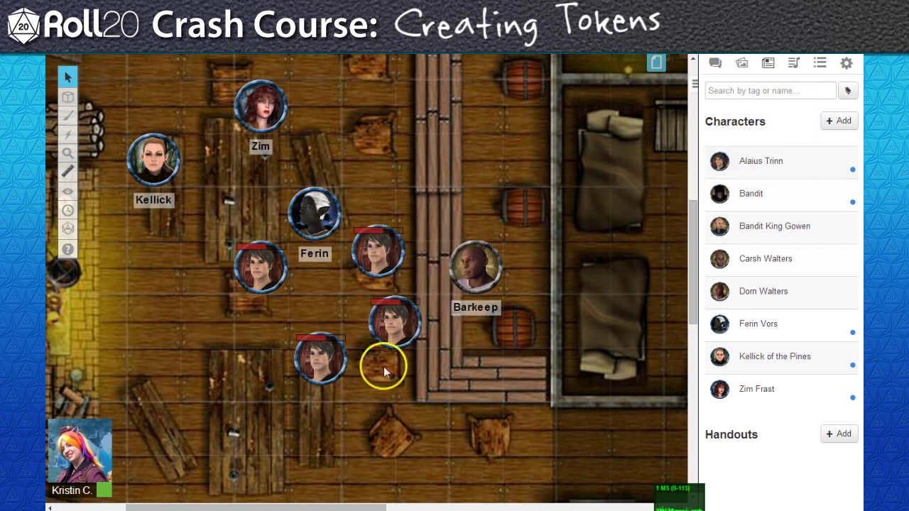
pyautogui.click(271, 274)
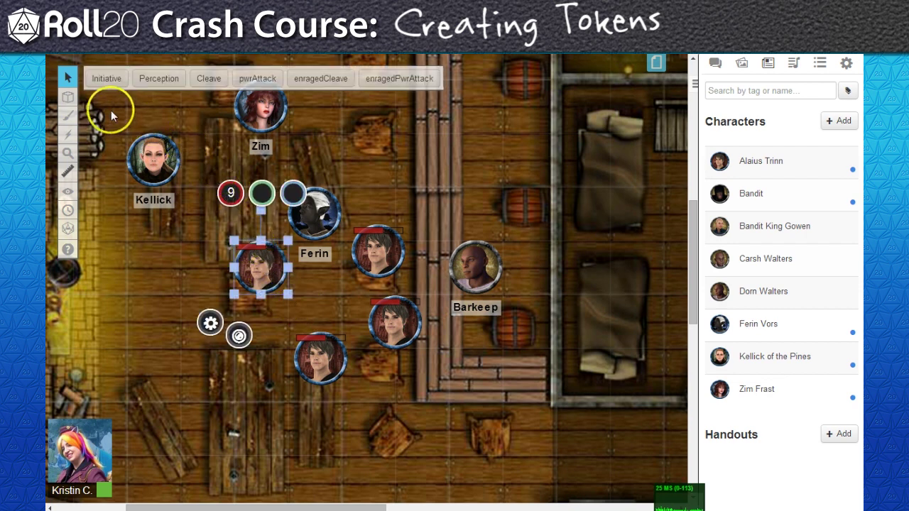